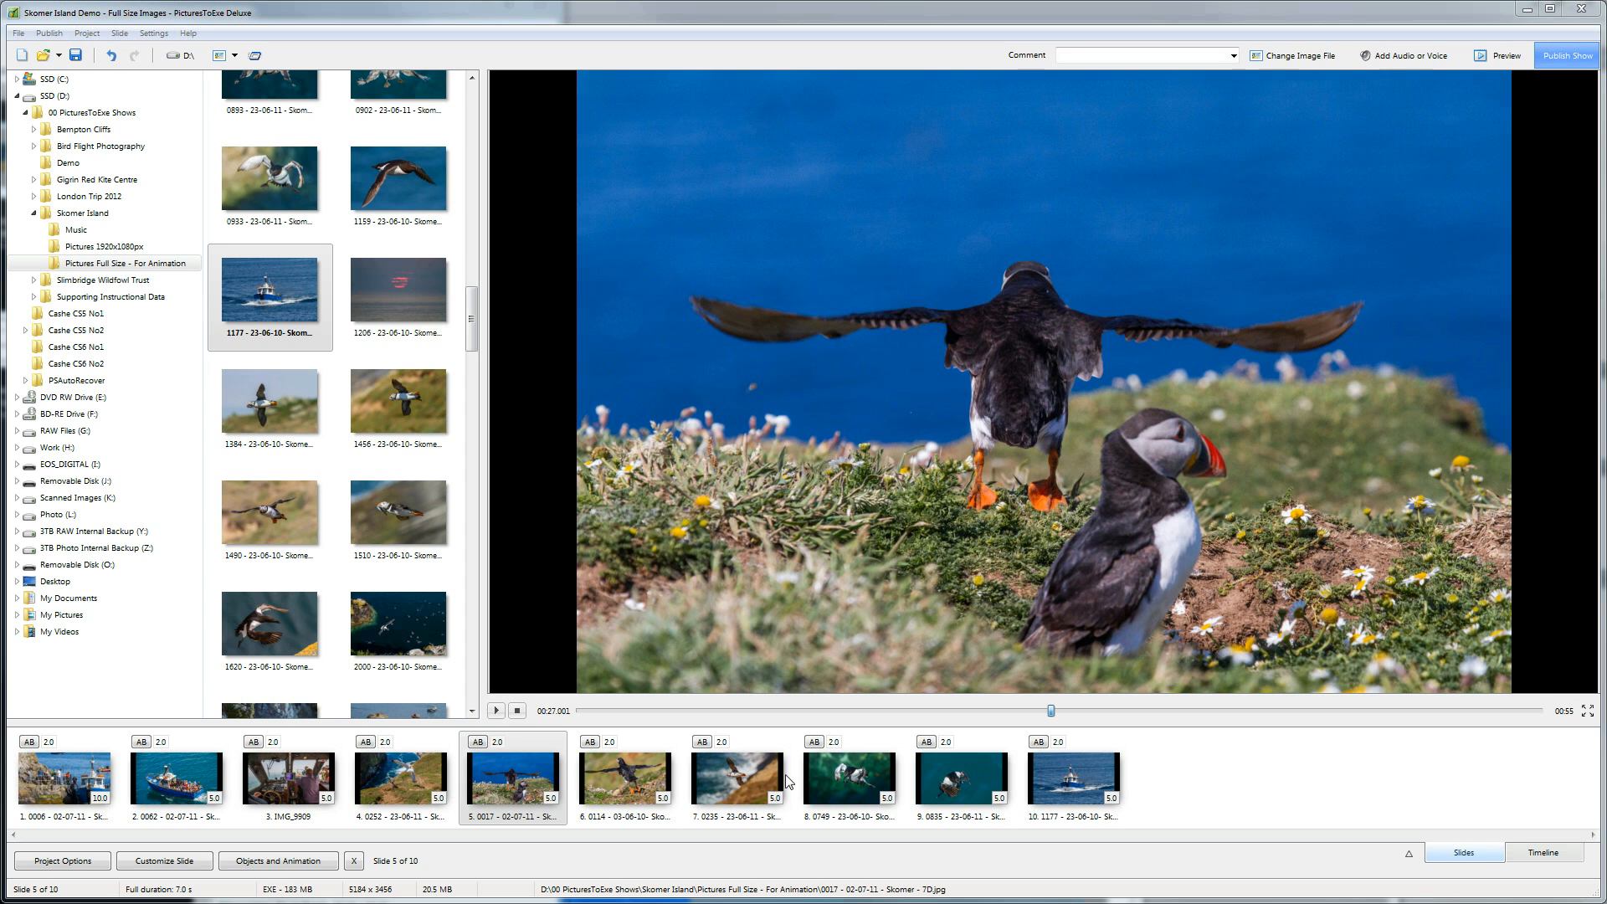
Step: Open slide 4 for object animation and enlarge its picture to about 120% zoom at the first key frame, nudging its position slightly
click(404, 780)
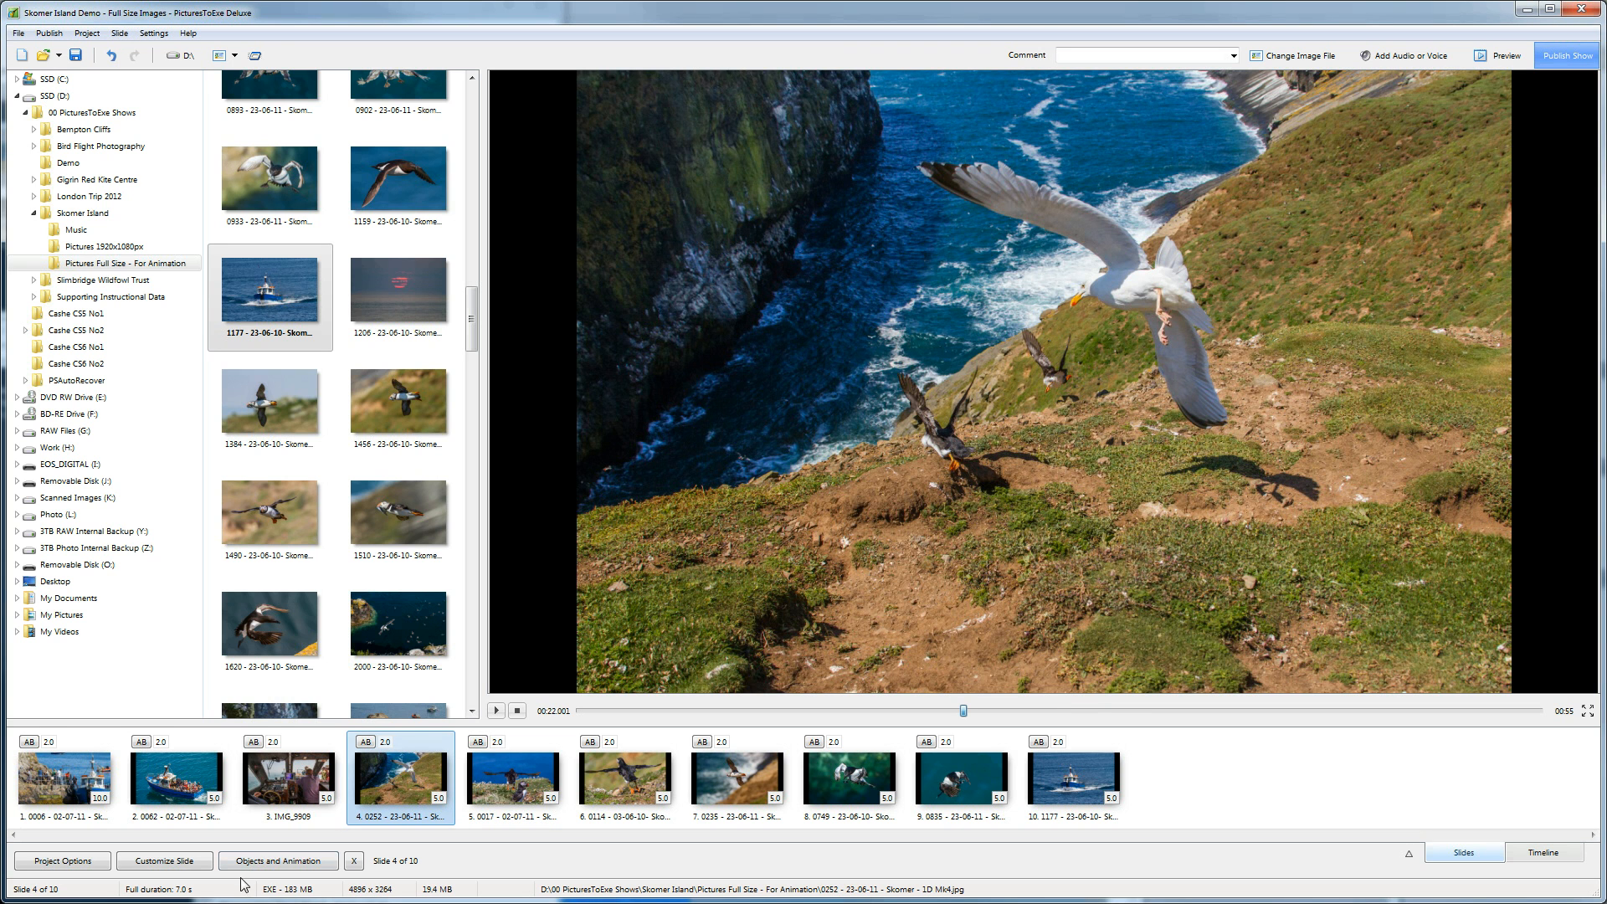
click(266, 864)
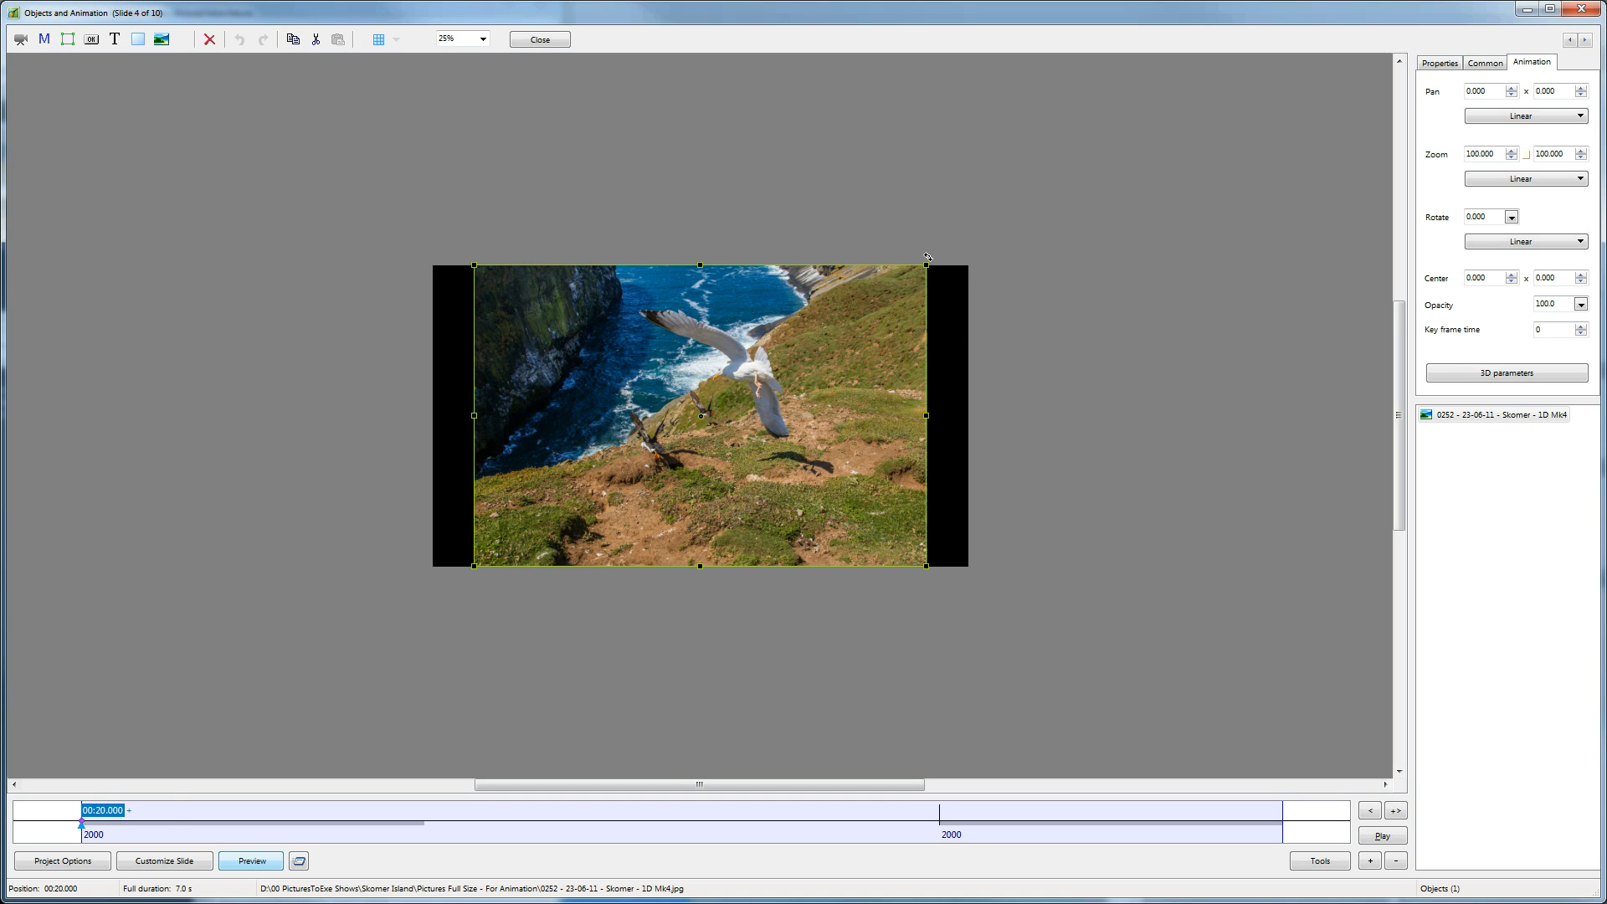
drag(928, 263, 975, 251)
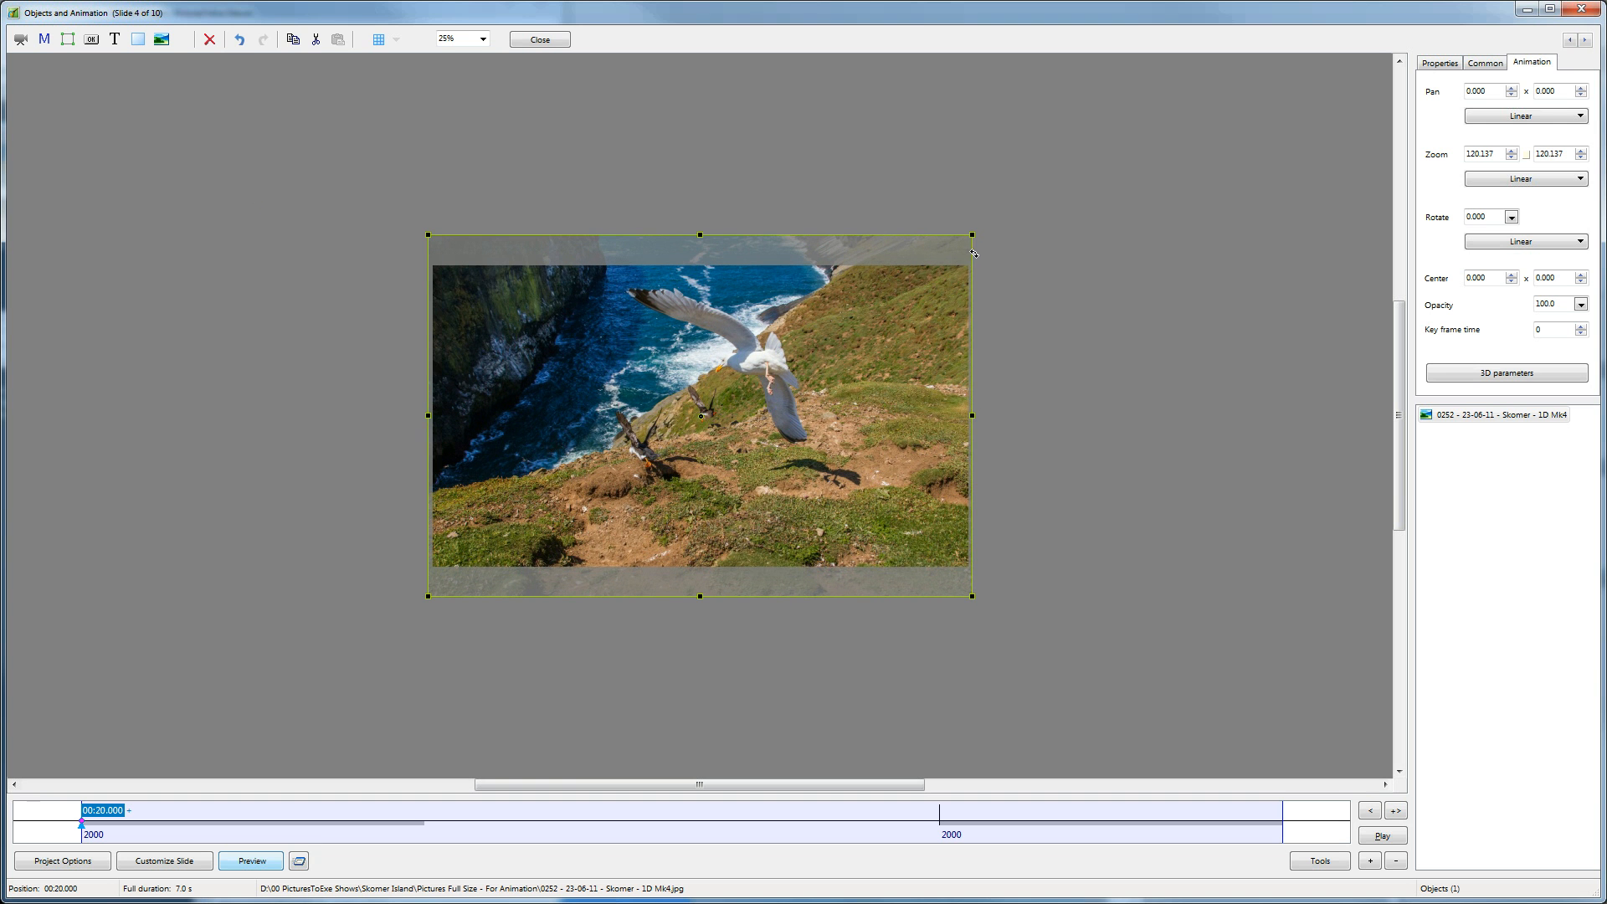
drag(924, 326, 926, 330)
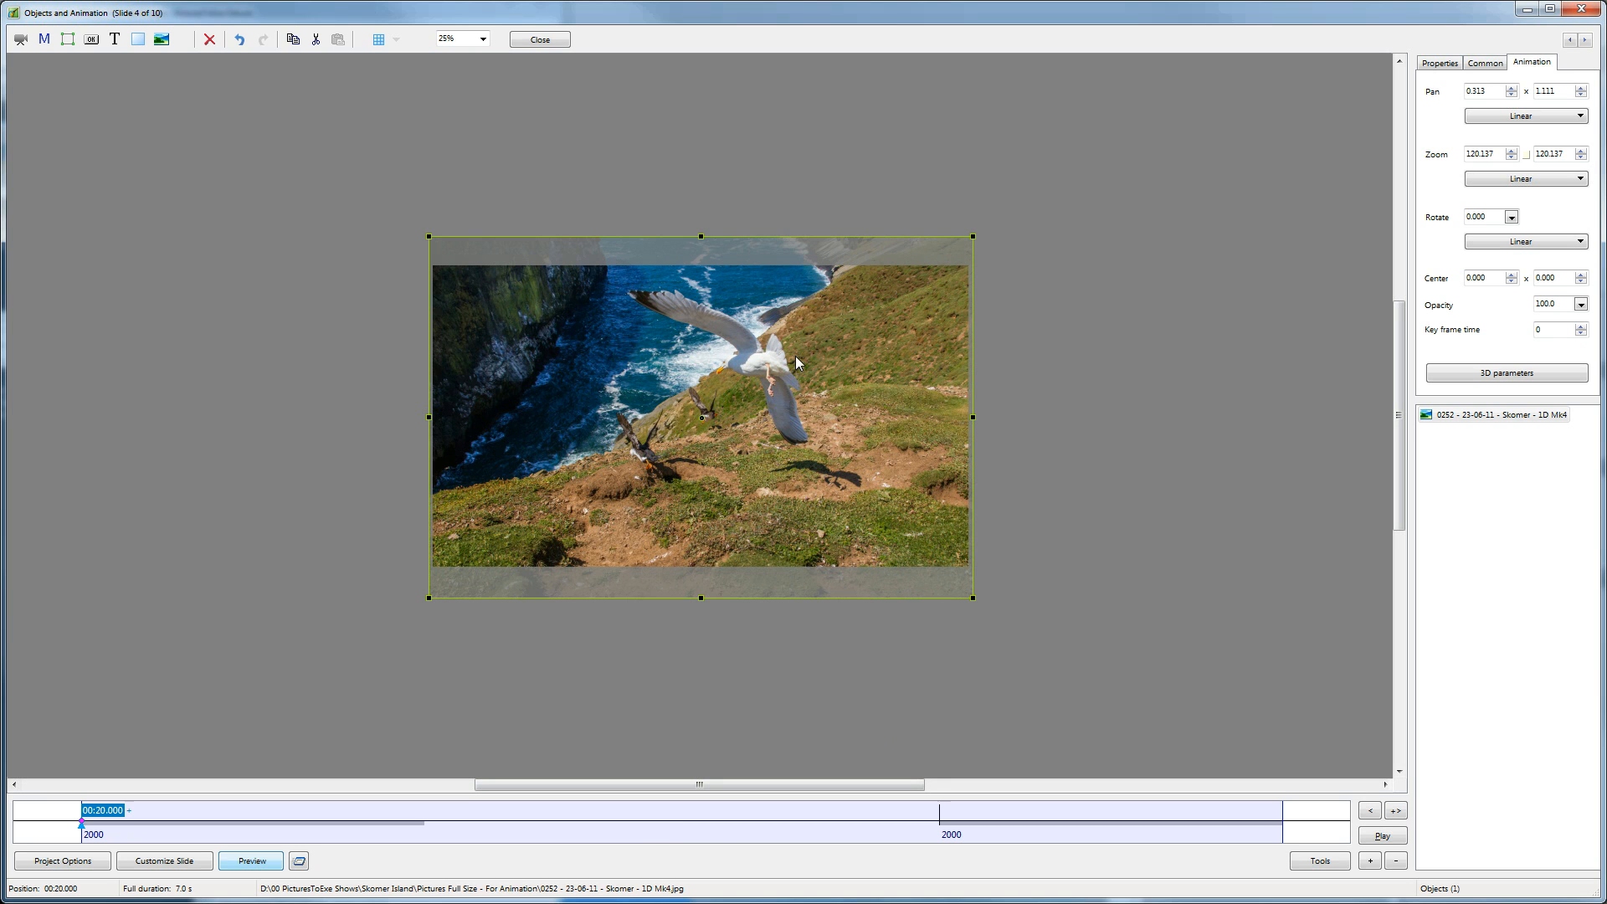
Step: Add a key frame at about 00:23.732 and enlarge the picture there to about 150% zoom, panned to about 1.9 by 21.1
right_click(723, 824)
click(808, 832)
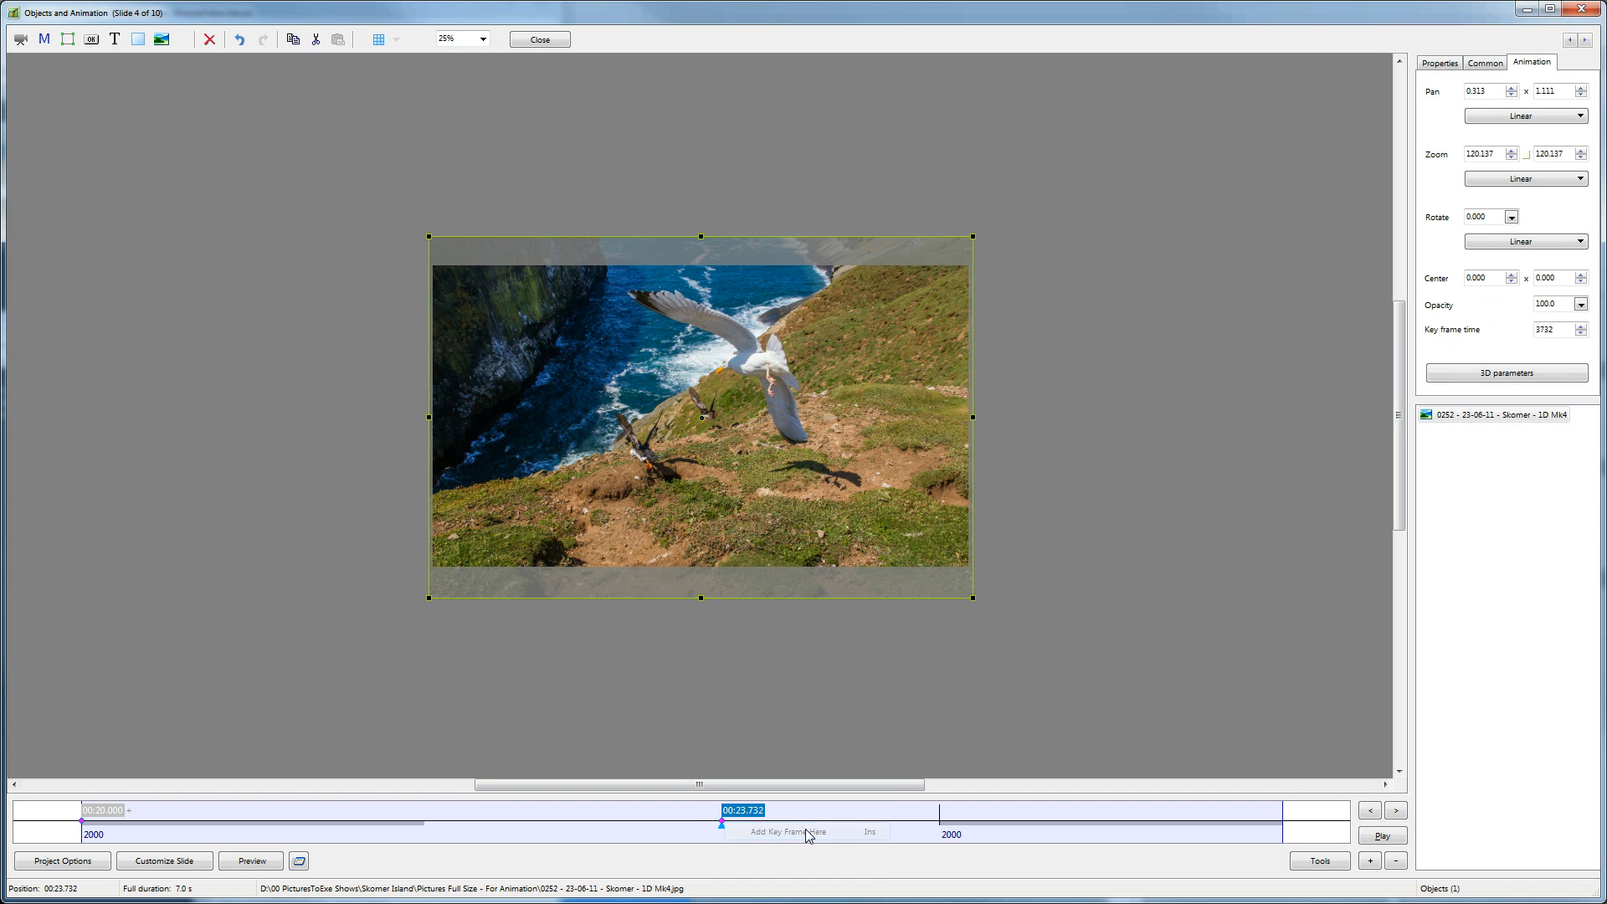
drag(972, 598, 1009, 651)
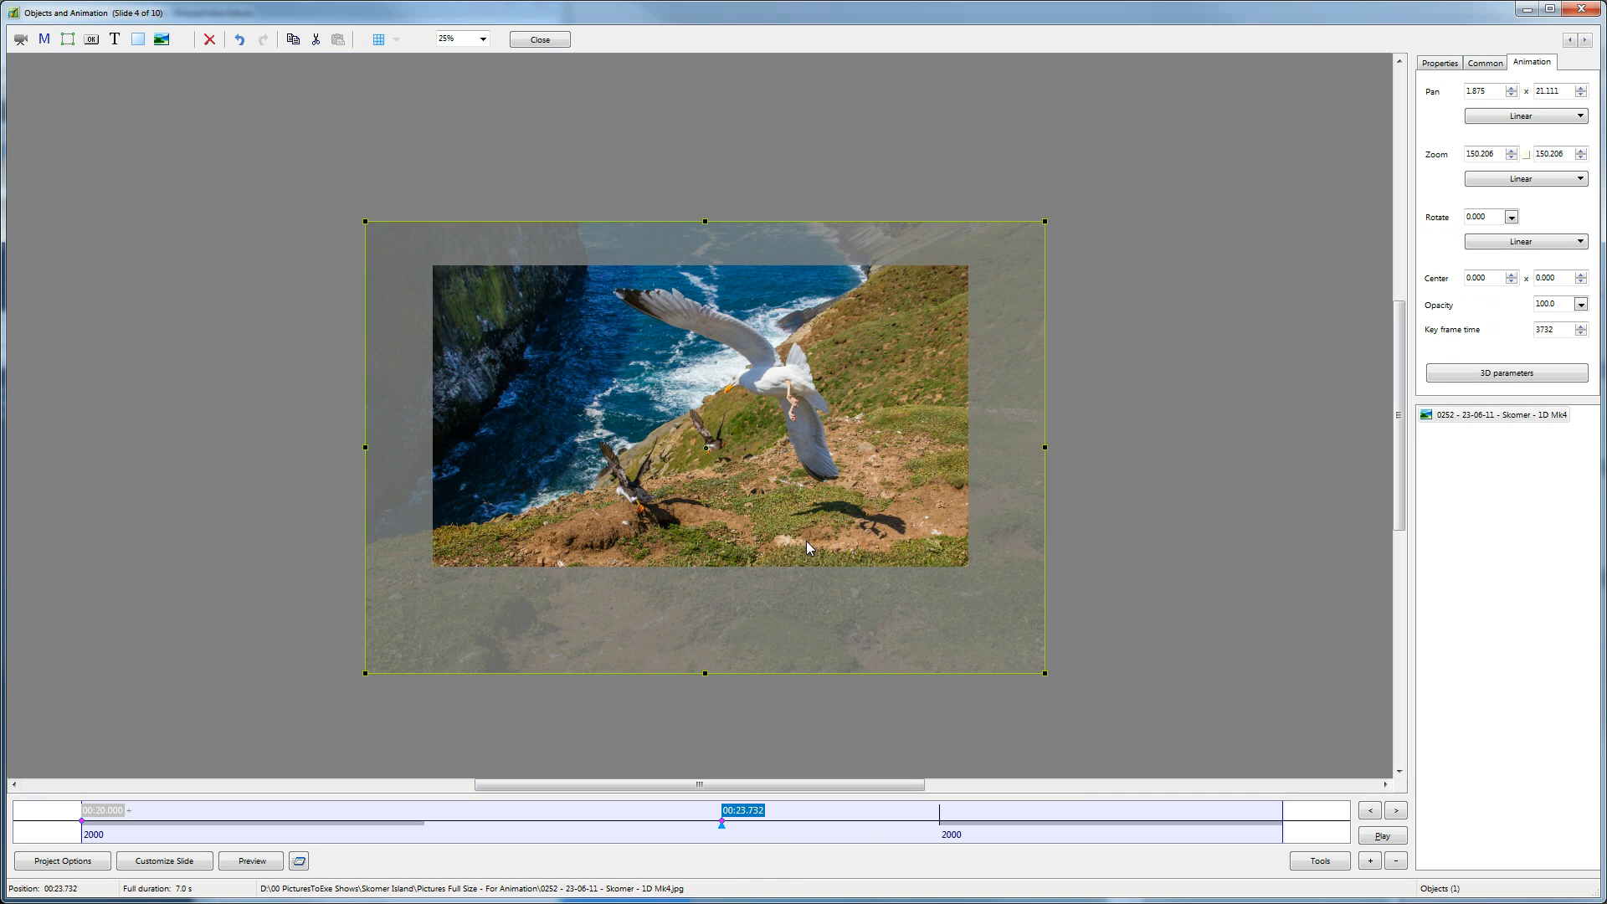
Step: Add a key frame with about 180% zoom and about -12.6 degrees rotation, moved to the slide's end at 00:27.000
right_click(1258, 822)
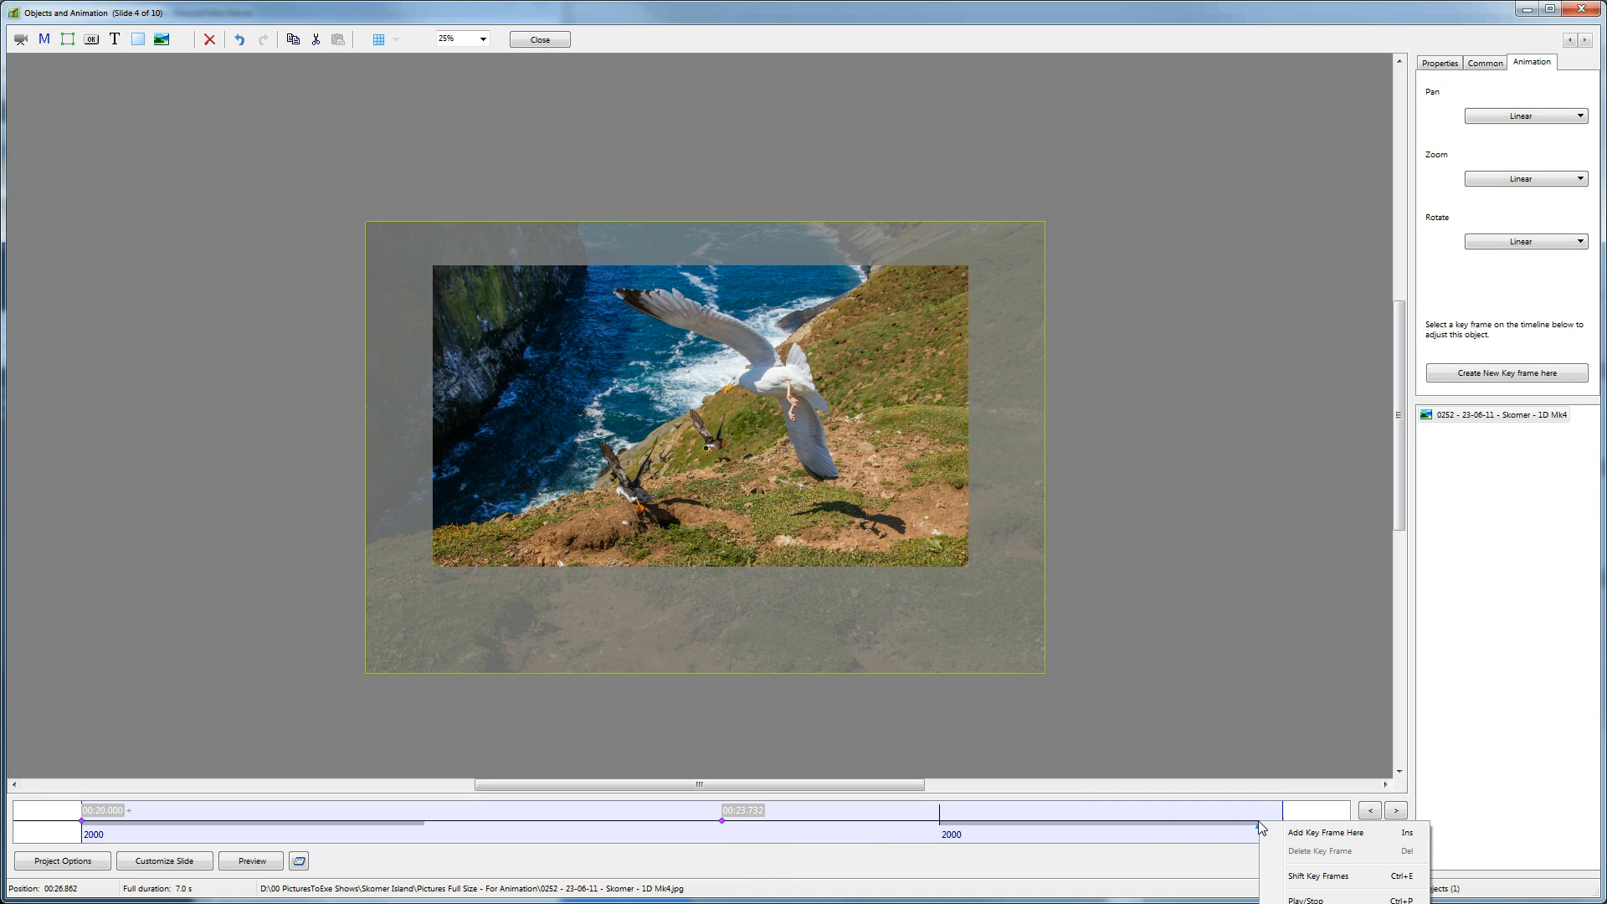
click(1297, 833)
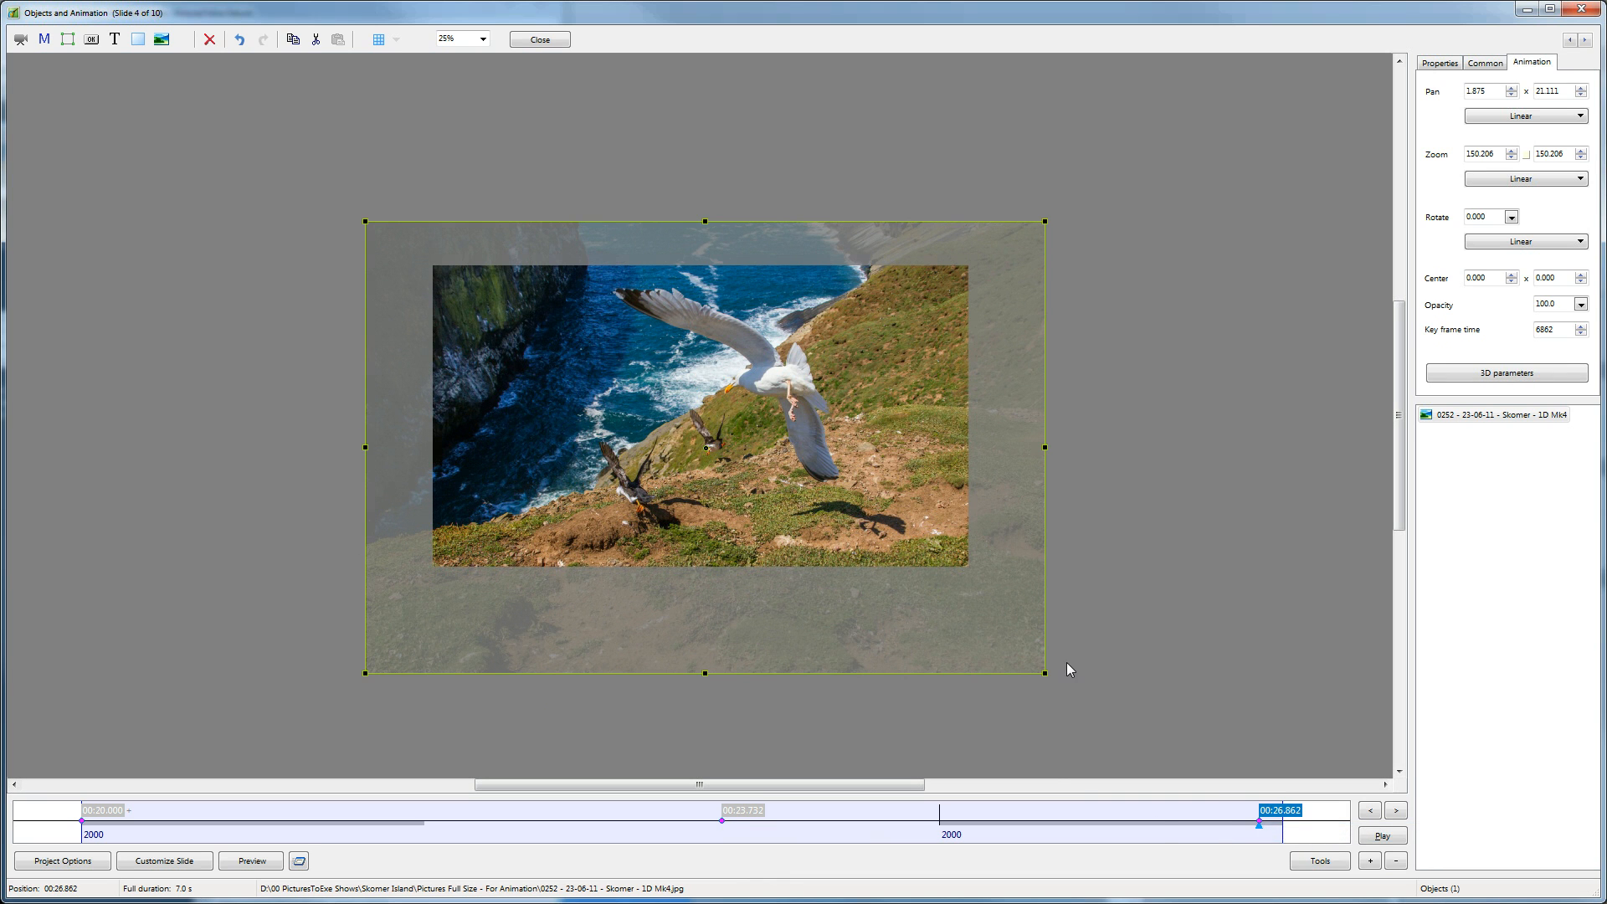
drag(1041, 670, 1108, 557)
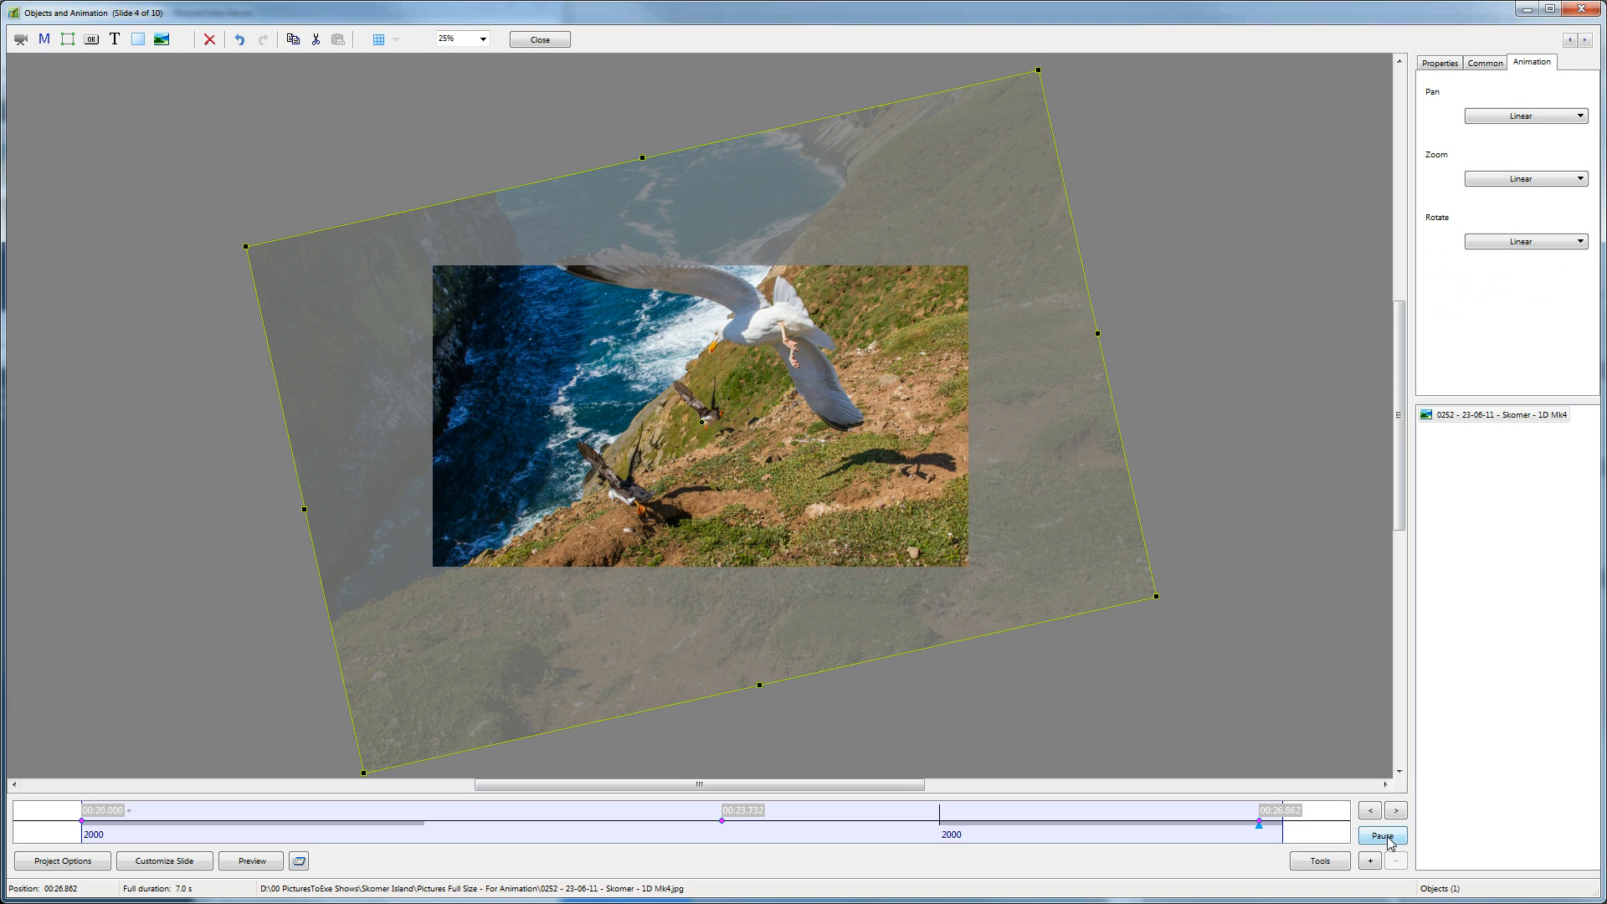
click(1389, 837)
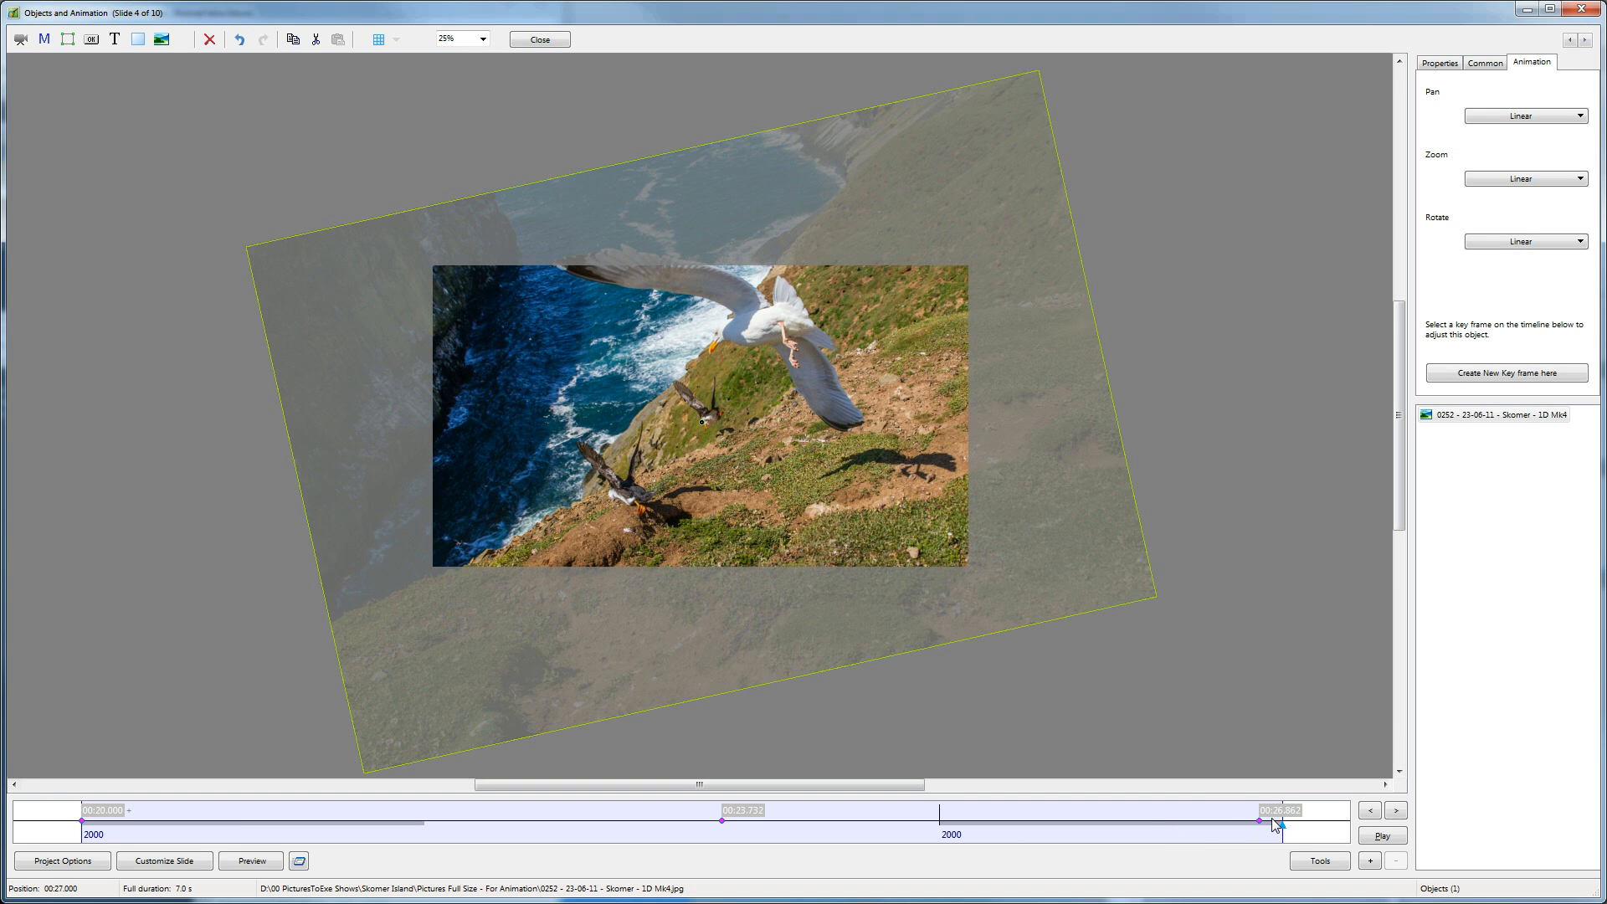
drag(1274, 810, 1300, 816)
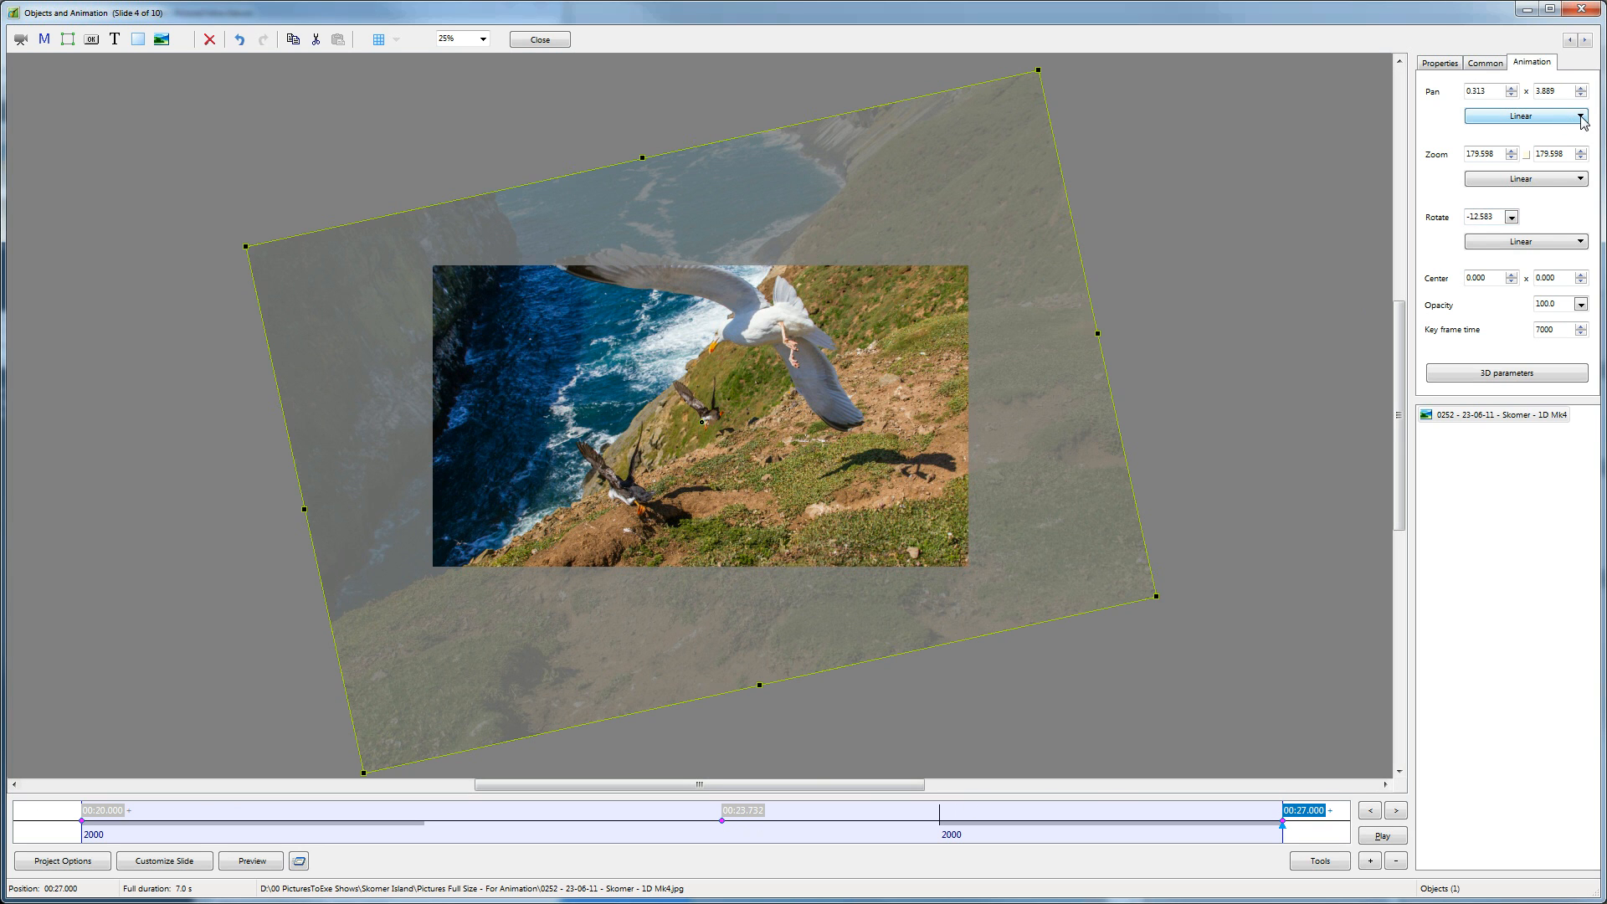
Step: Set the pan, zoom and rotate speeds to Smooth at the middle key frame and play the animation
click(1568, 119)
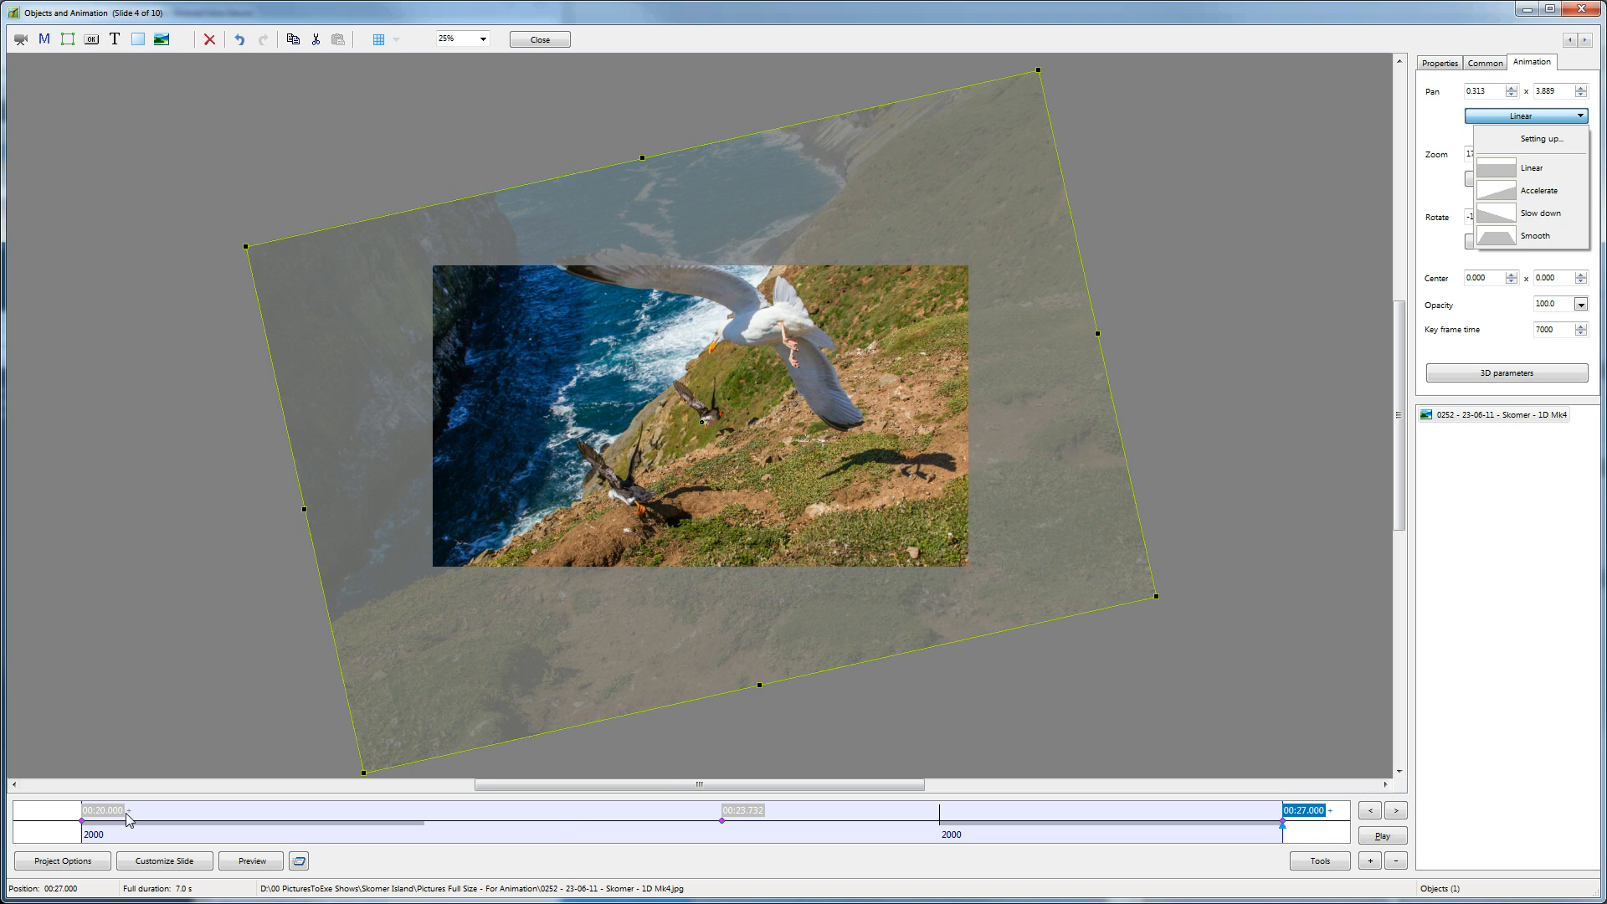
click(744, 814)
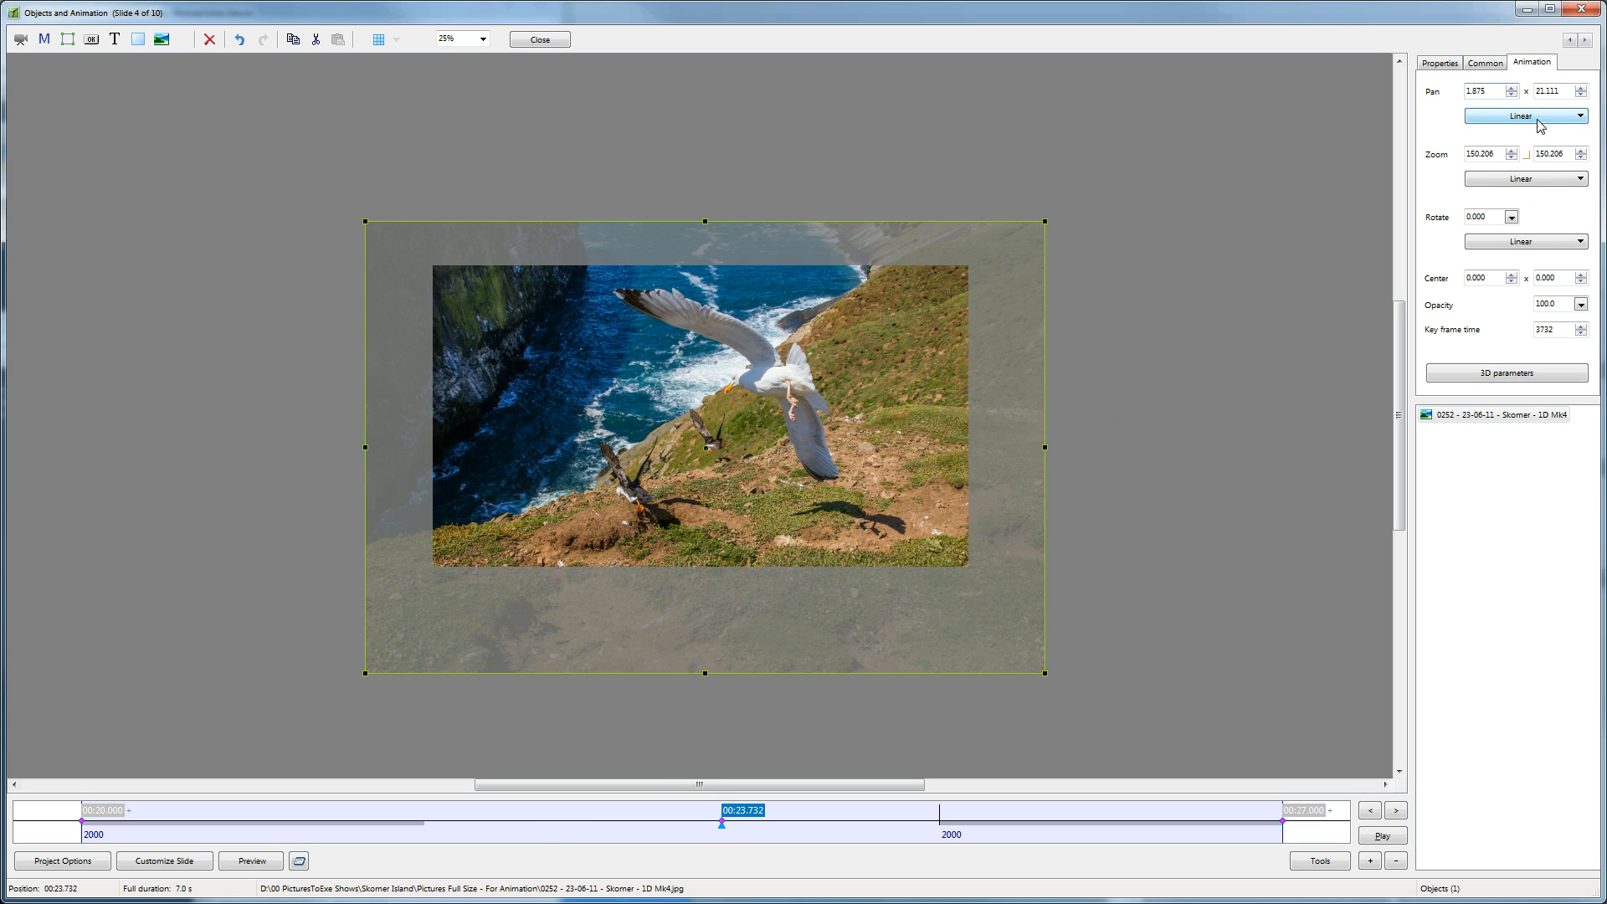
click(1583, 119)
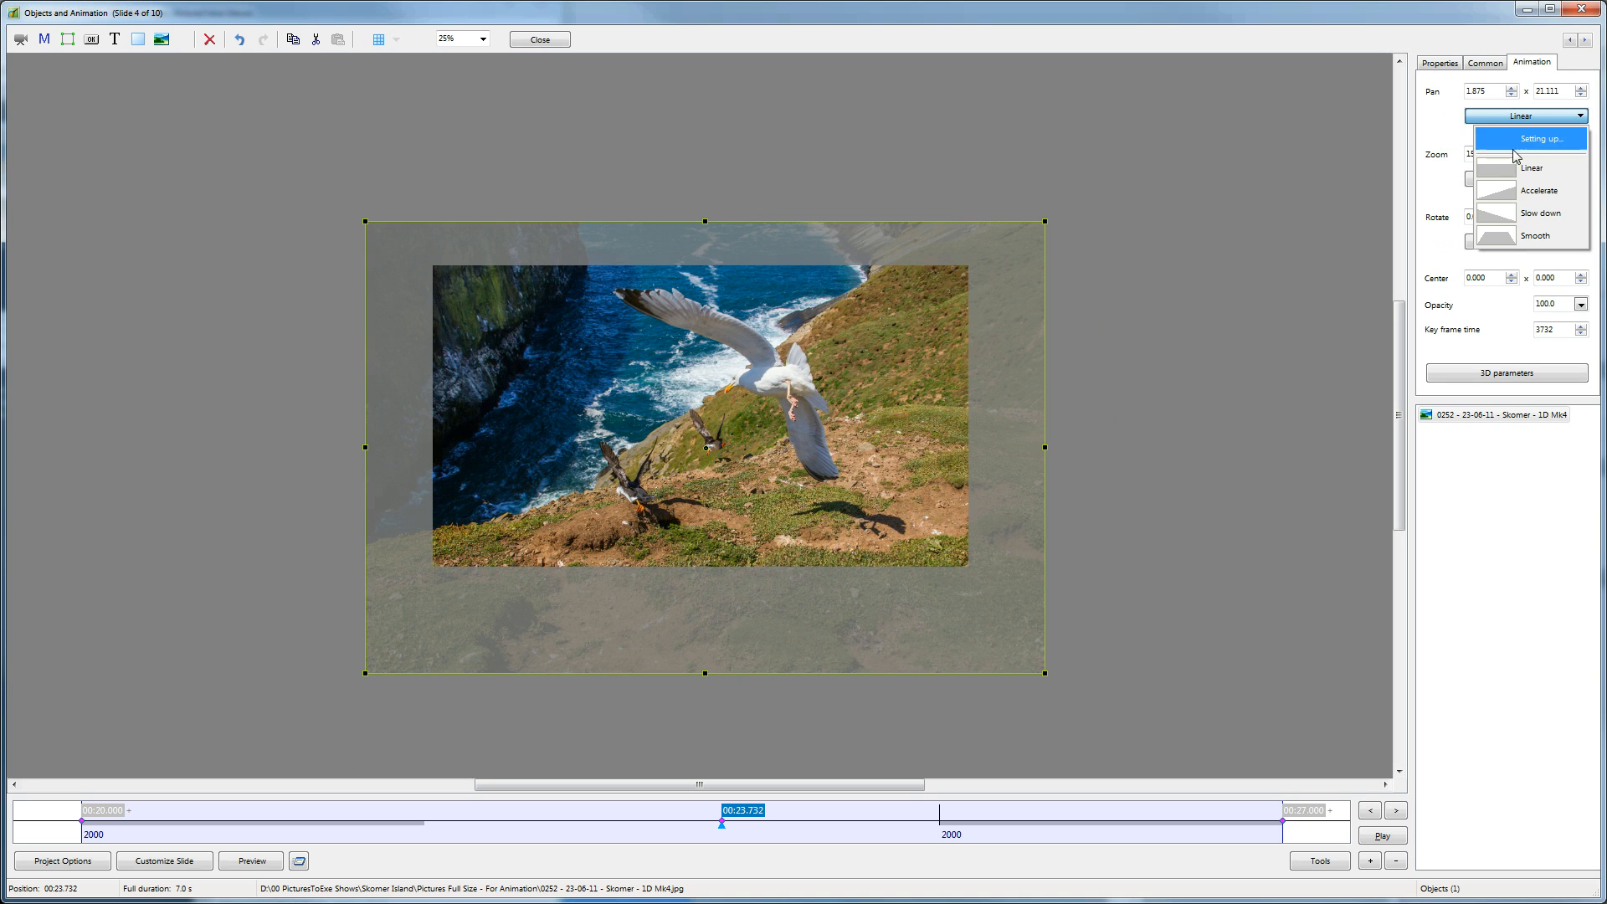
click(1524, 238)
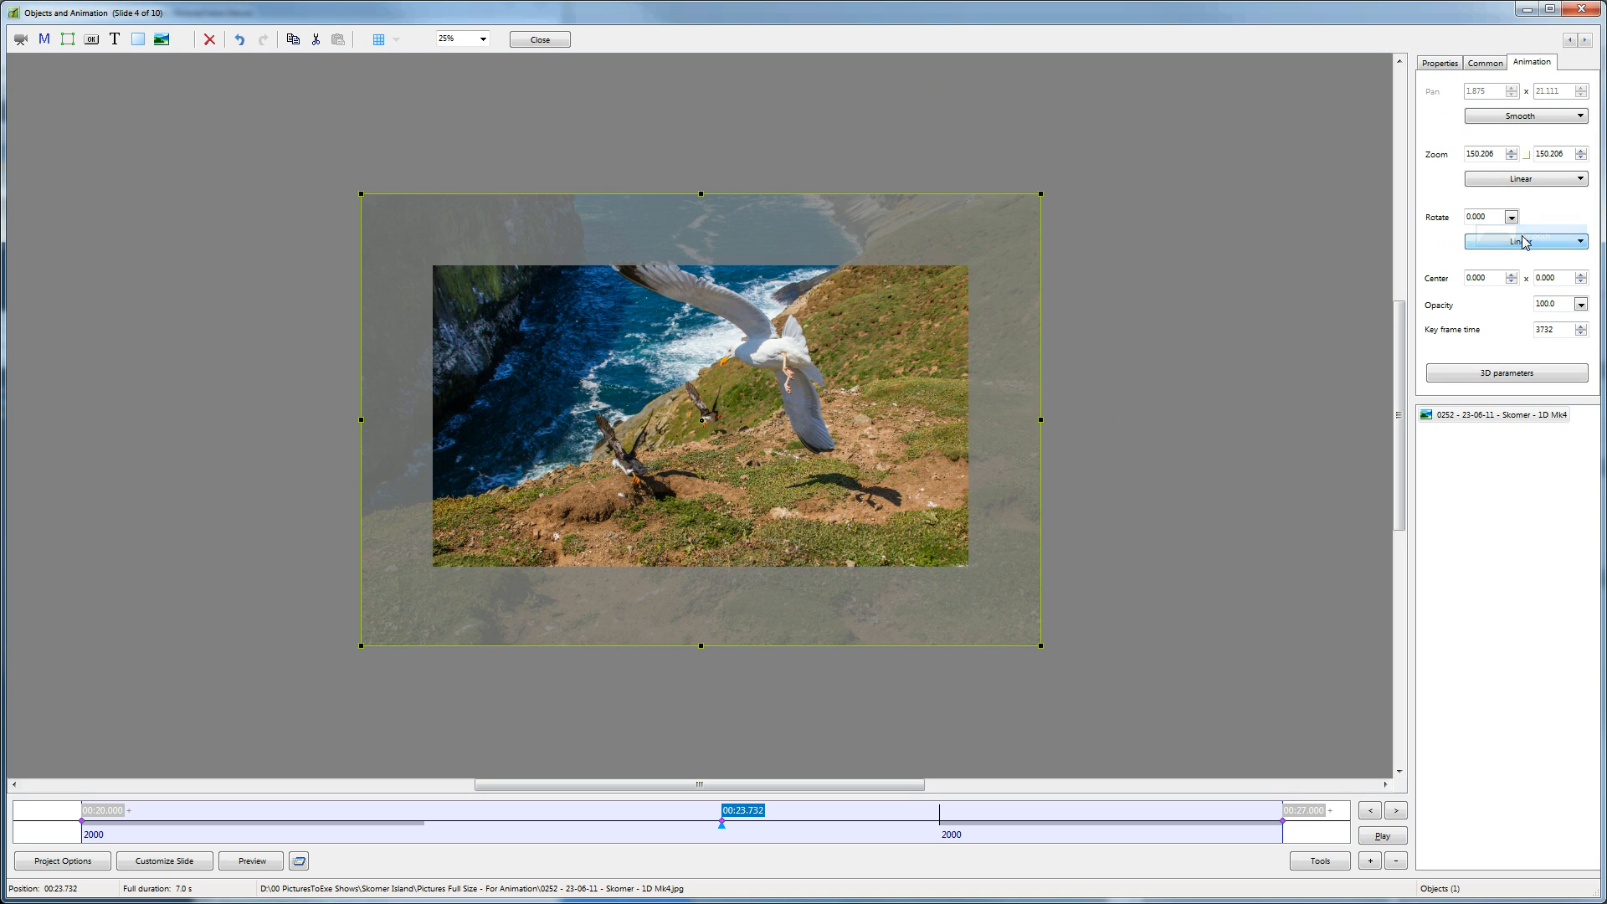
click(1582, 180)
click(1535, 298)
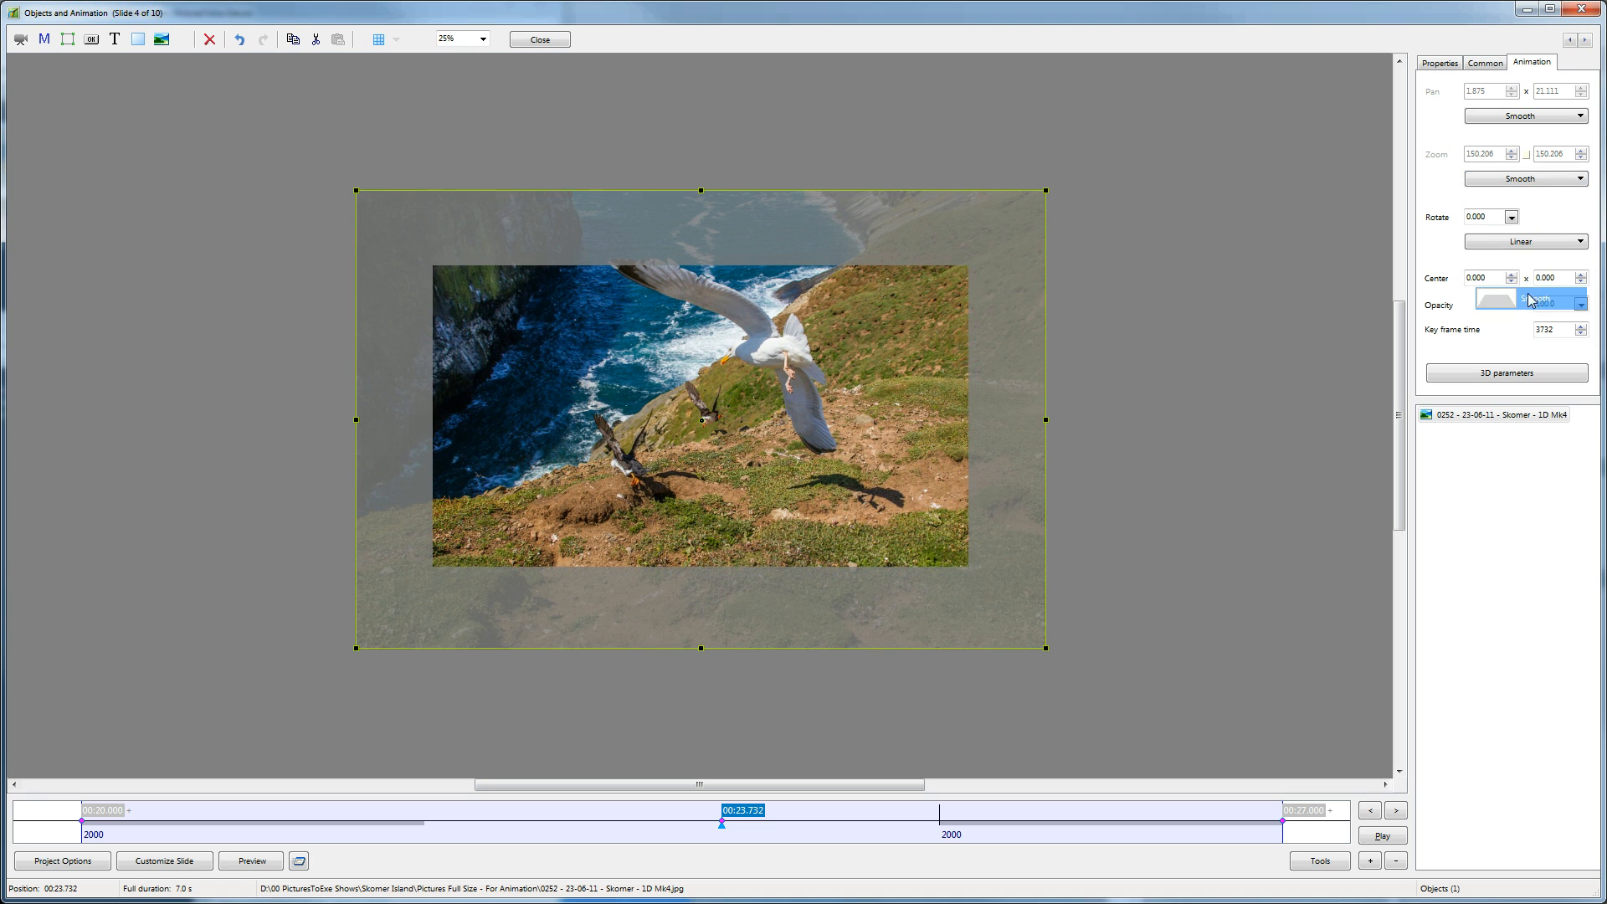
click(1581, 243)
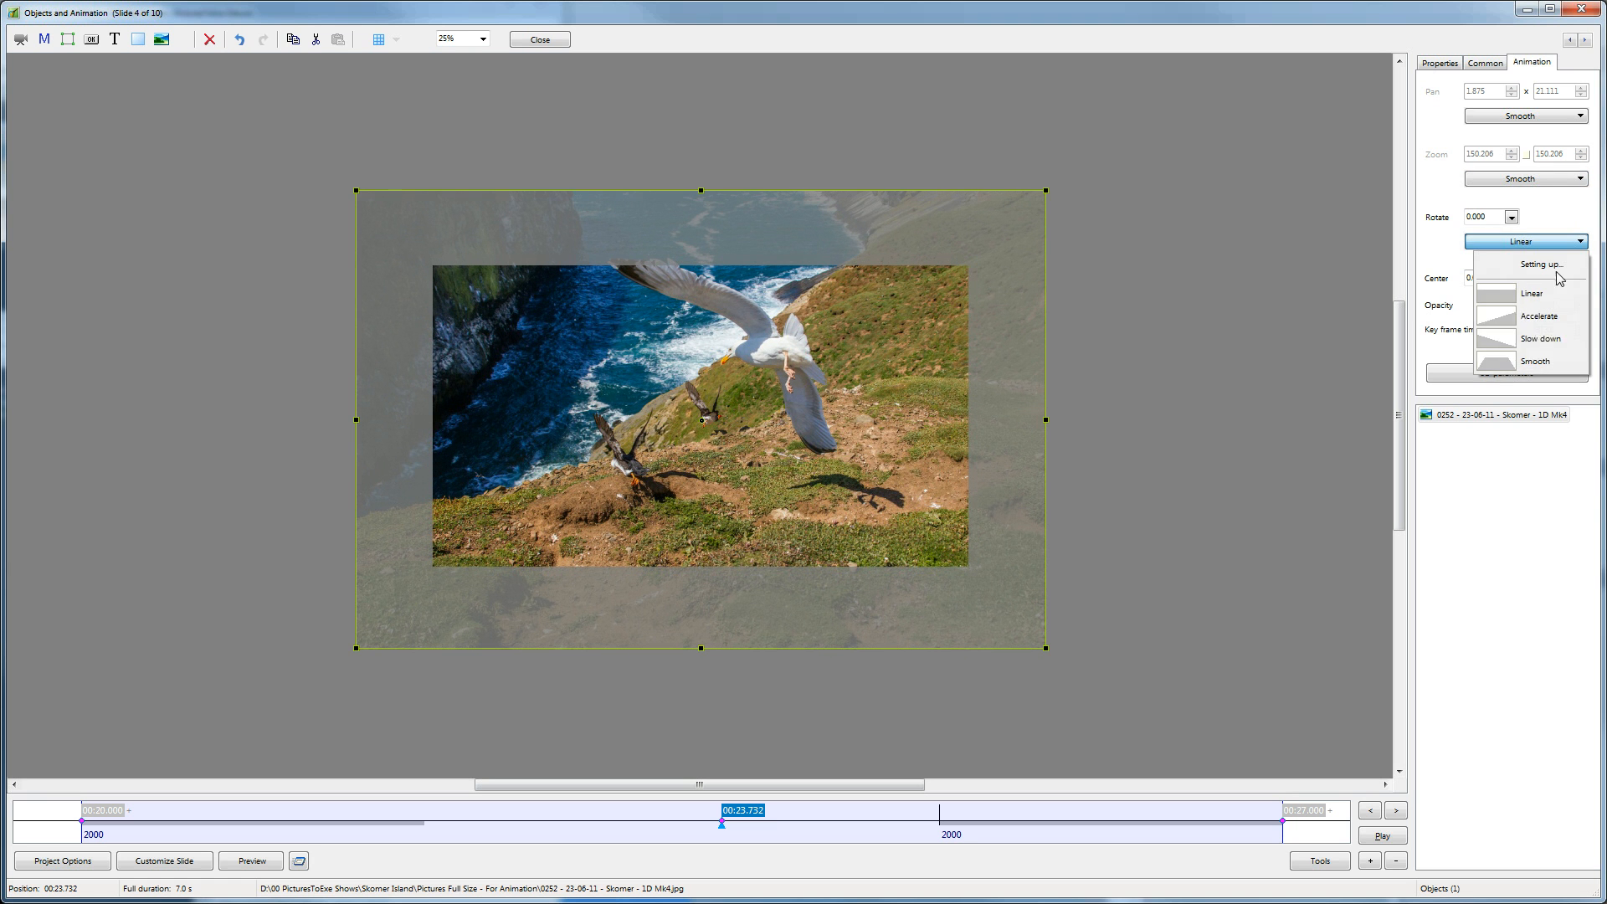
click(1508, 358)
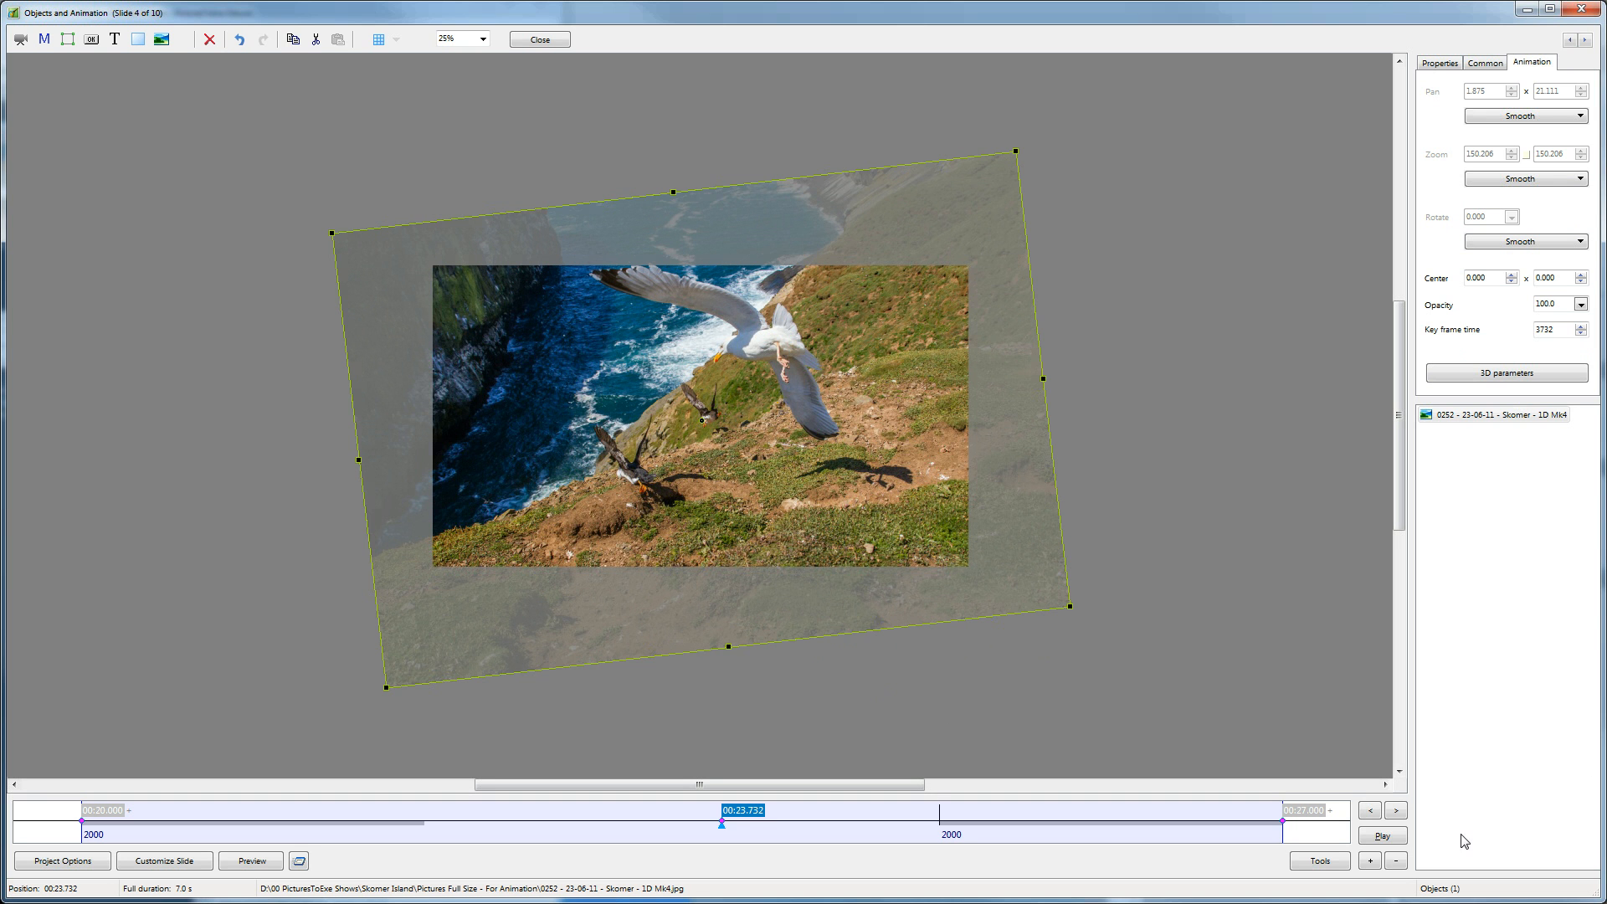
click(1382, 837)
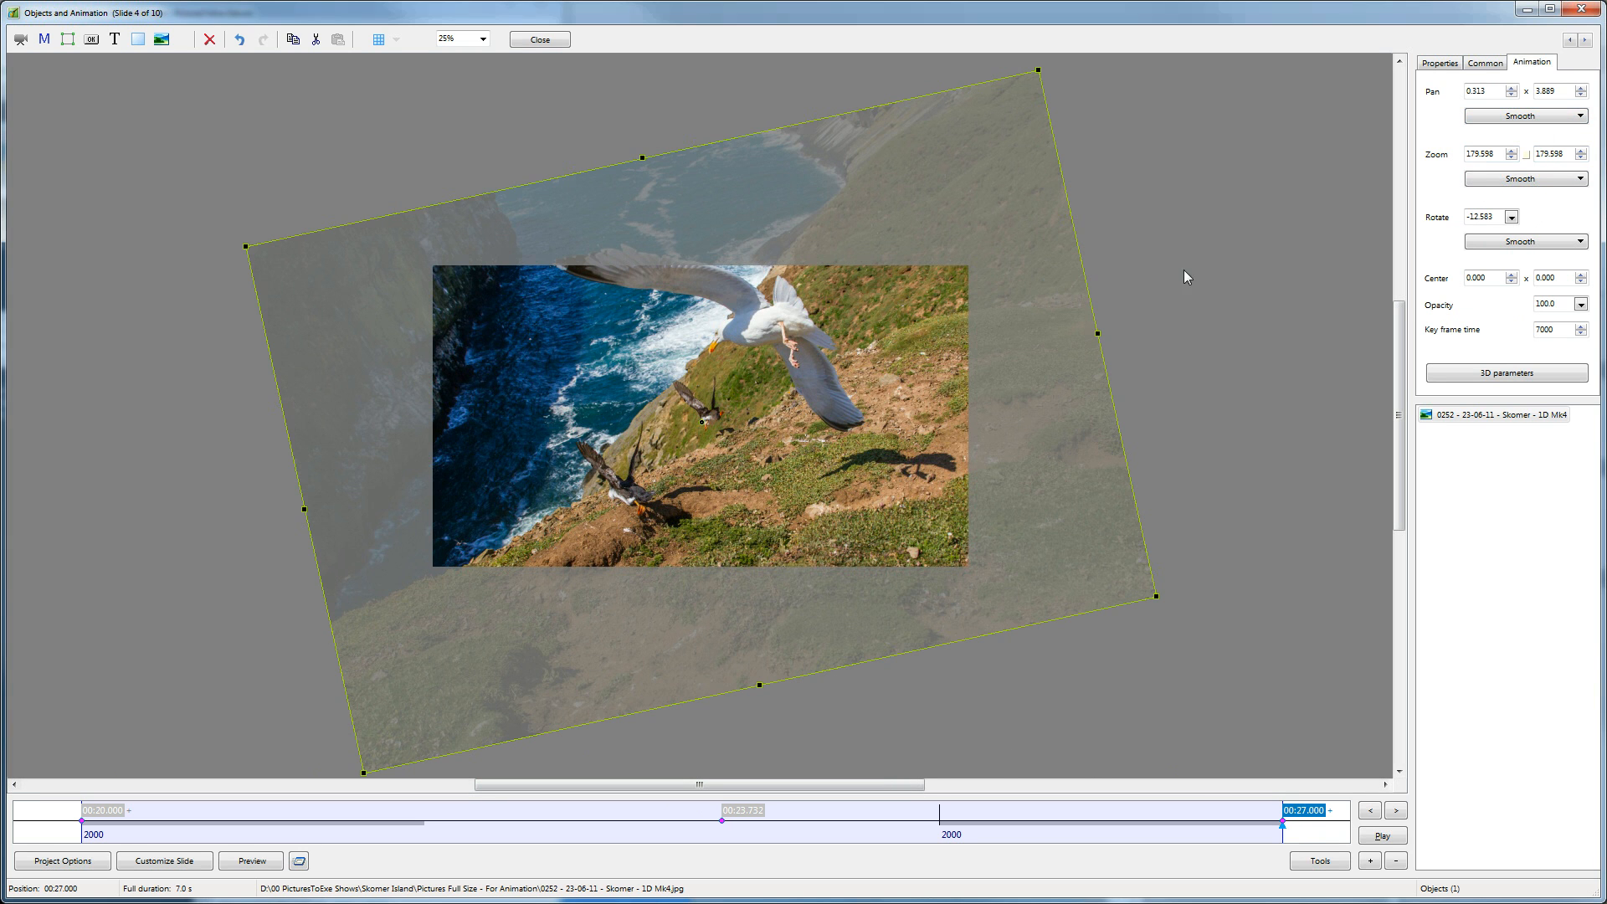
Step: Separate the pan and zoom speed curves at the middle key frame, giving each section its own smooth speed profile
click(1582, 117)
click(1550, 140)
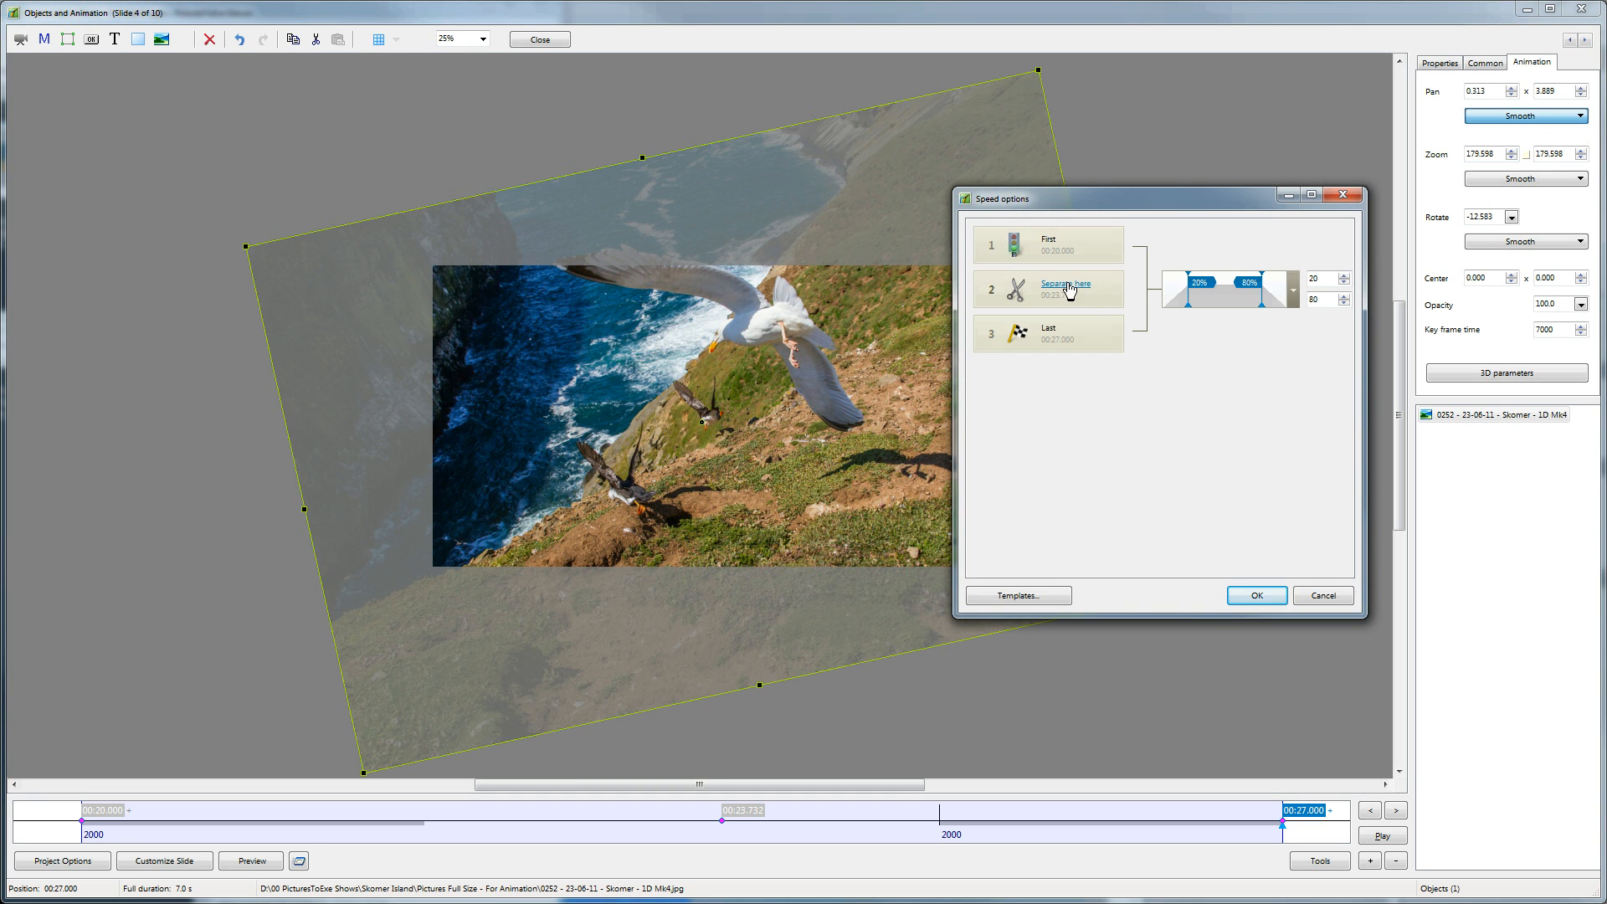
click(1068, 288)
click(1258, 596)
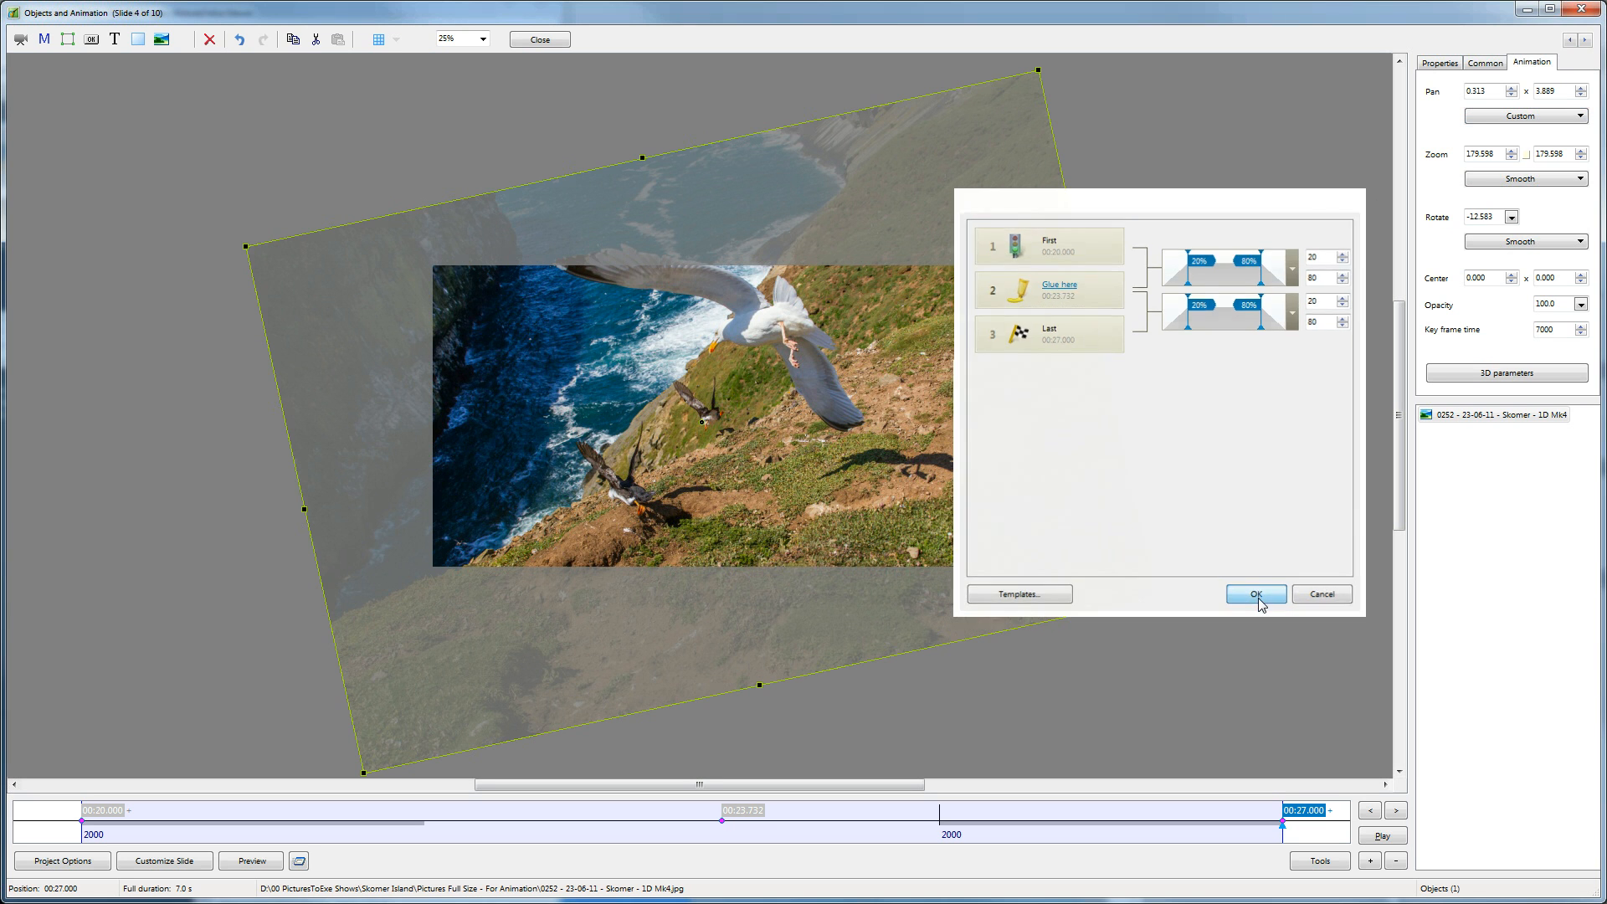
click(1580, 180)
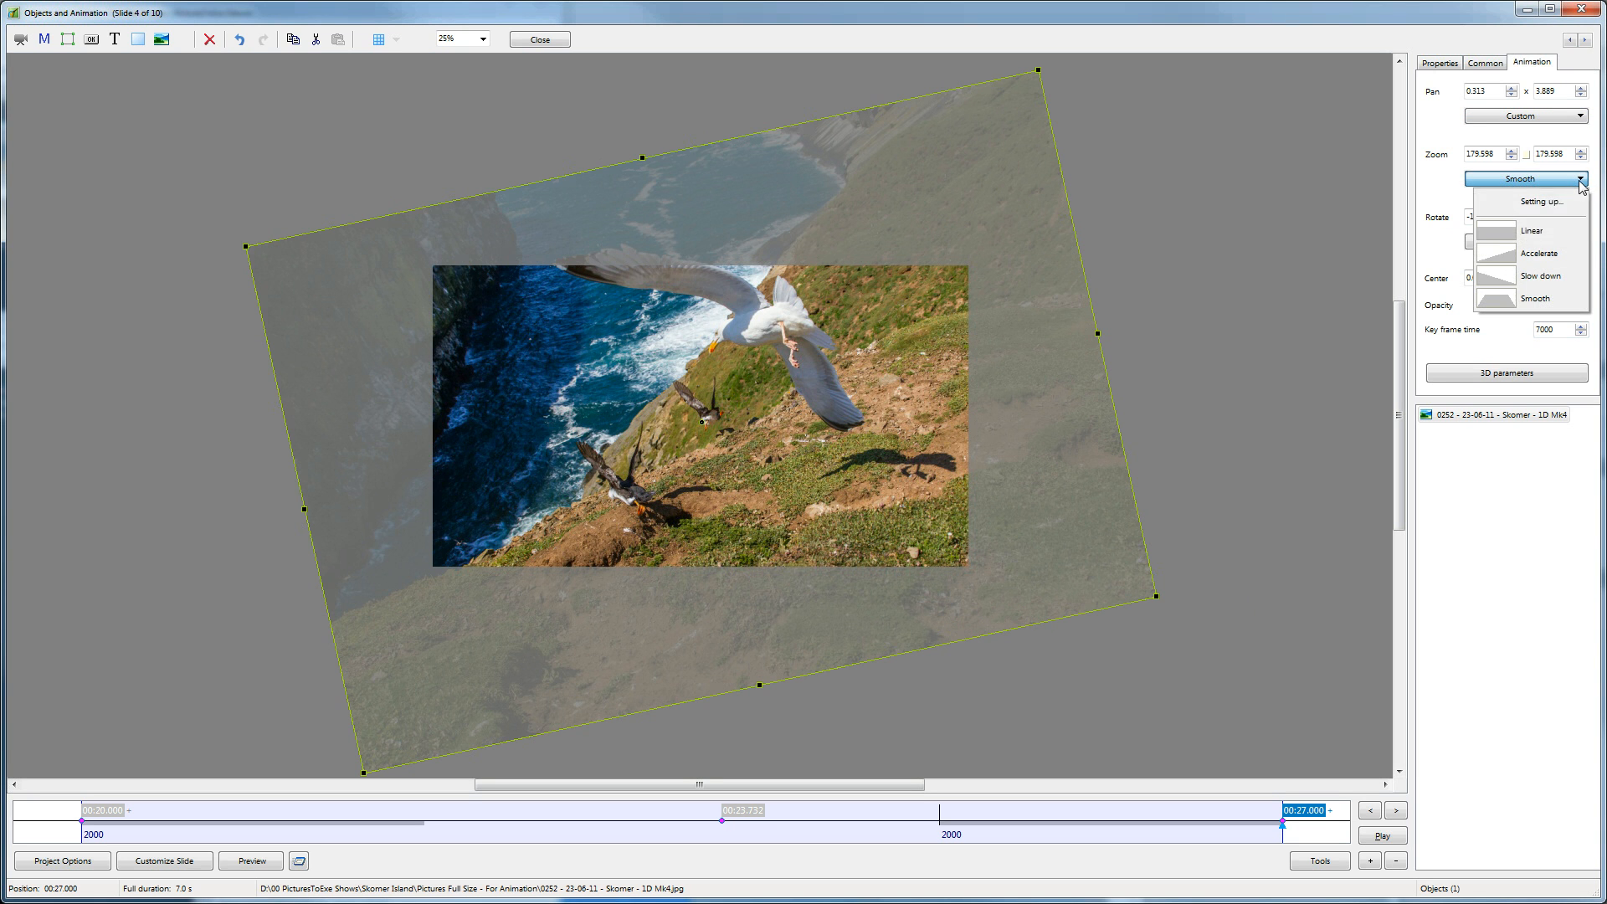
click(1547, 204)
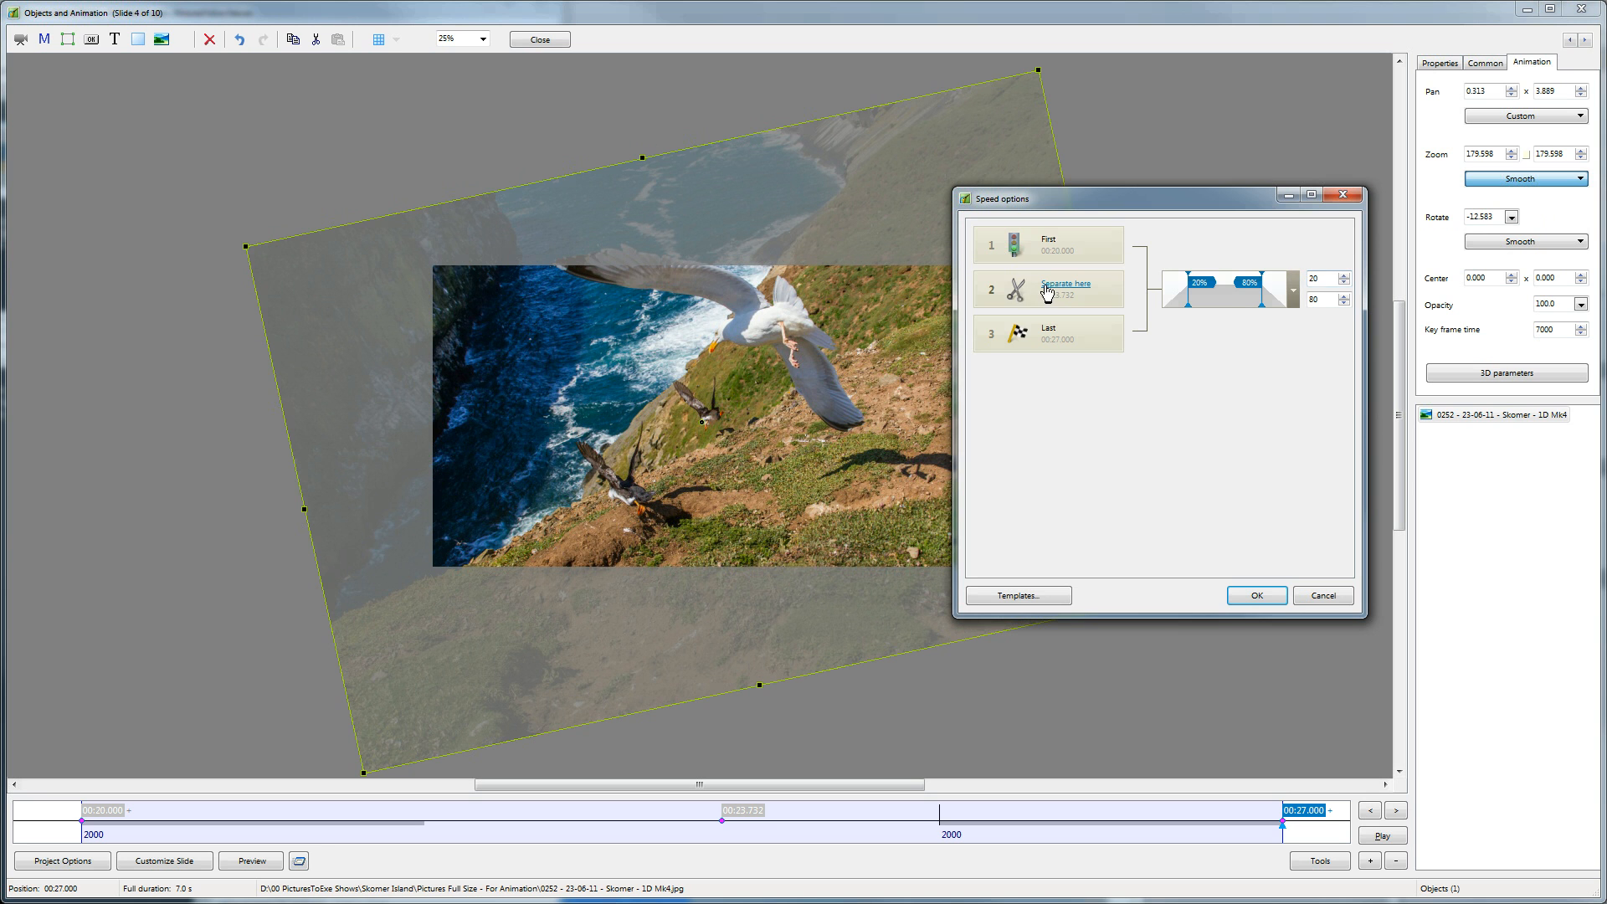
click(1257, 596)
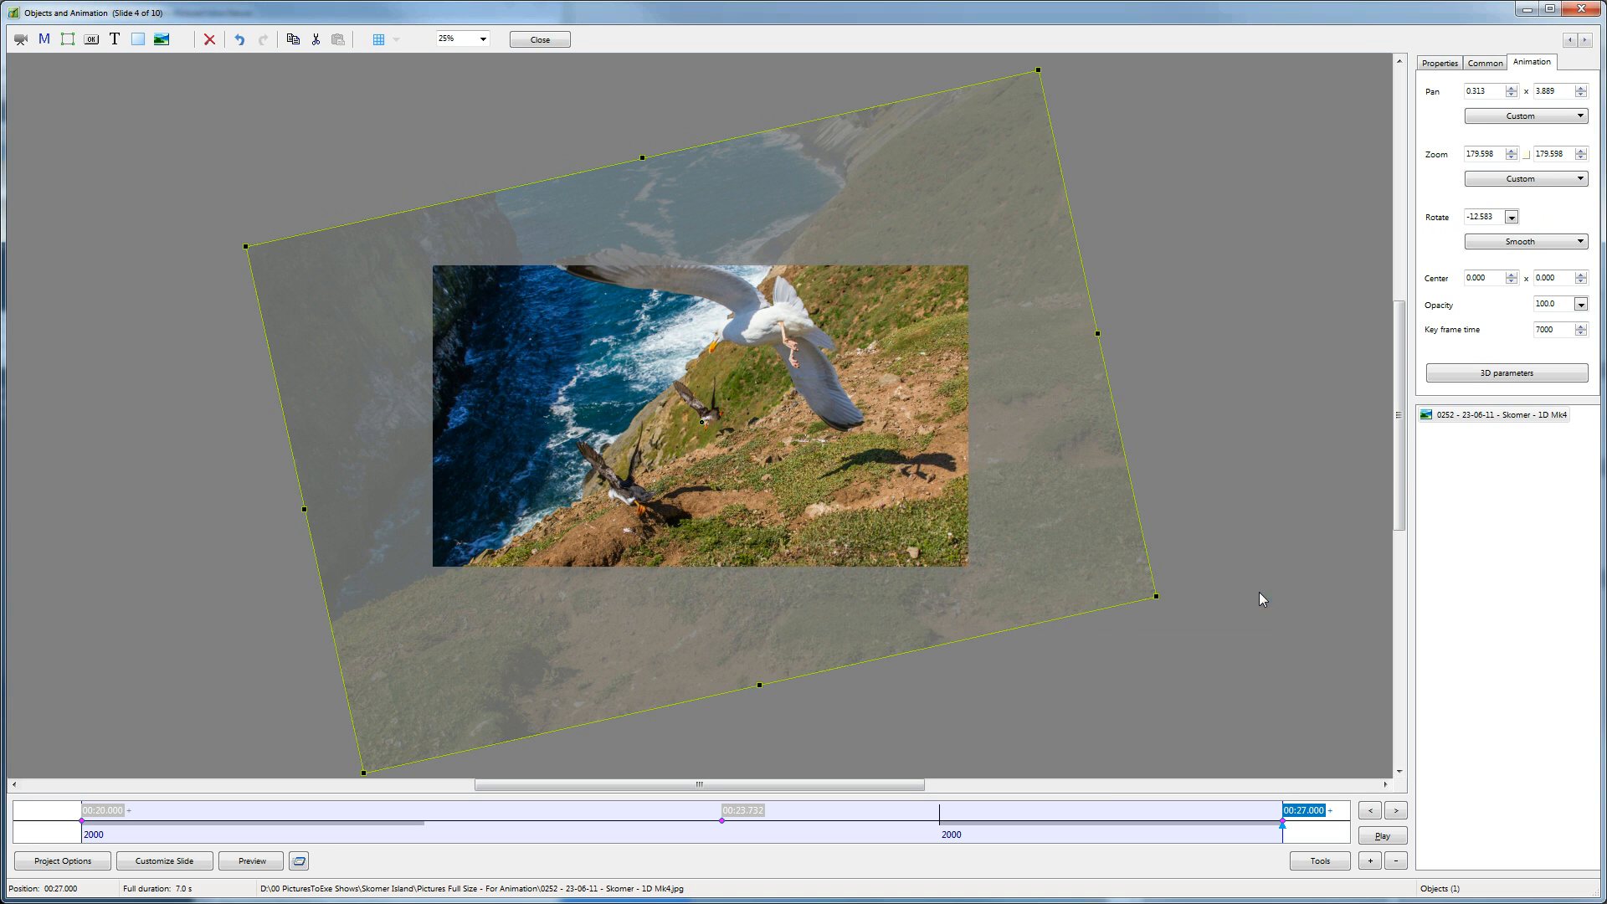
Step: Separate the rotation speed curve at the middle key frame and play the slide's animation
click(1580, 242)
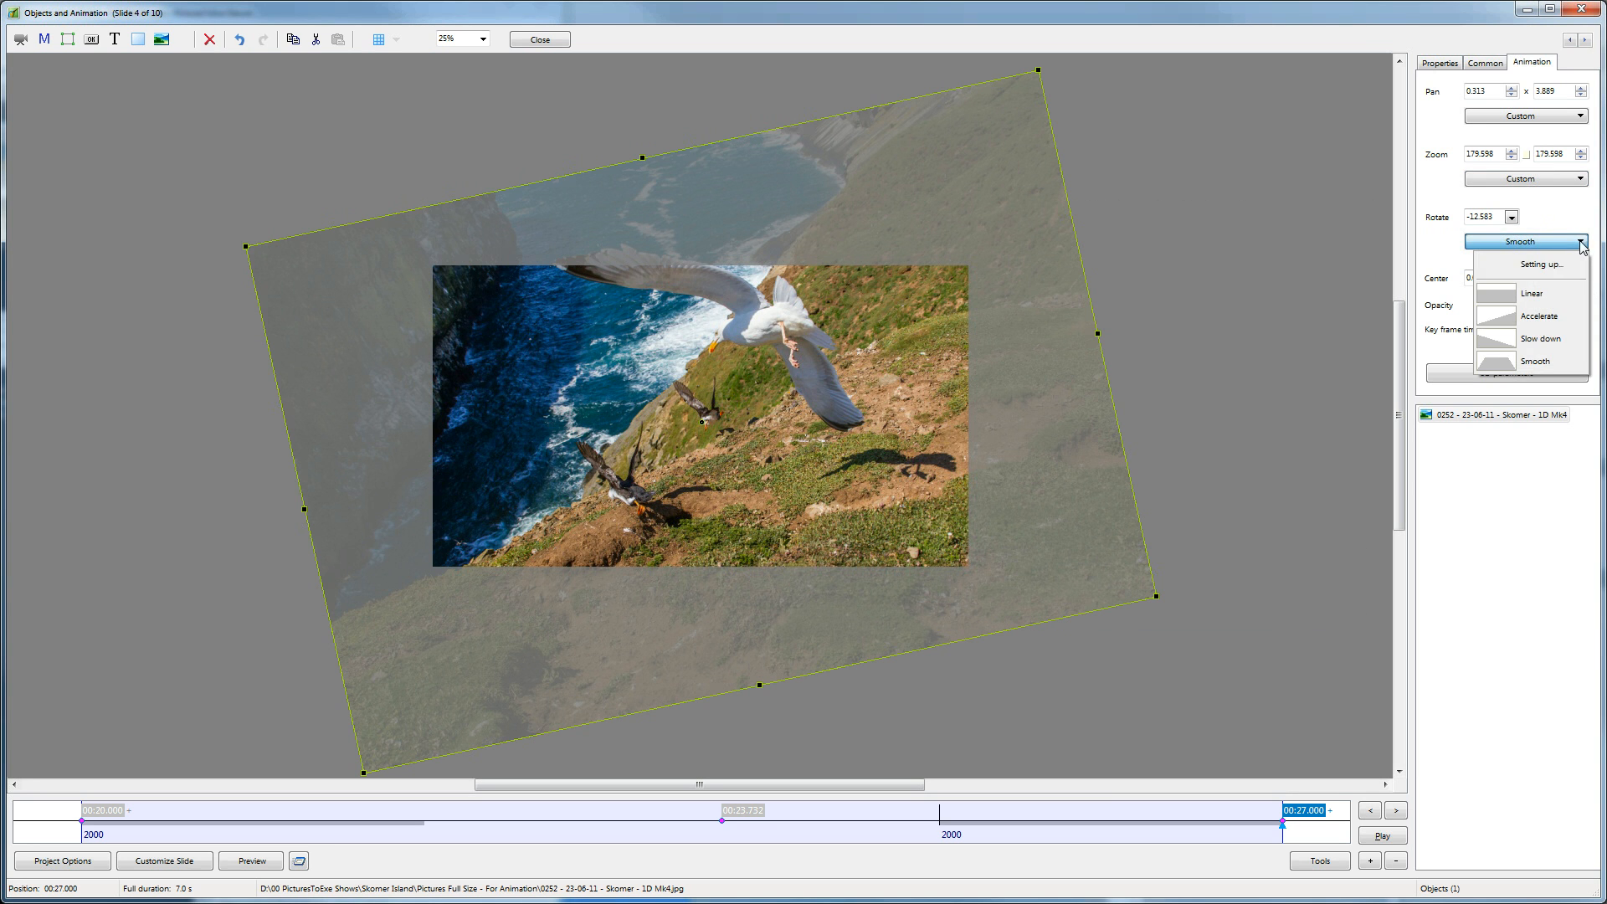
click(1547, 266)
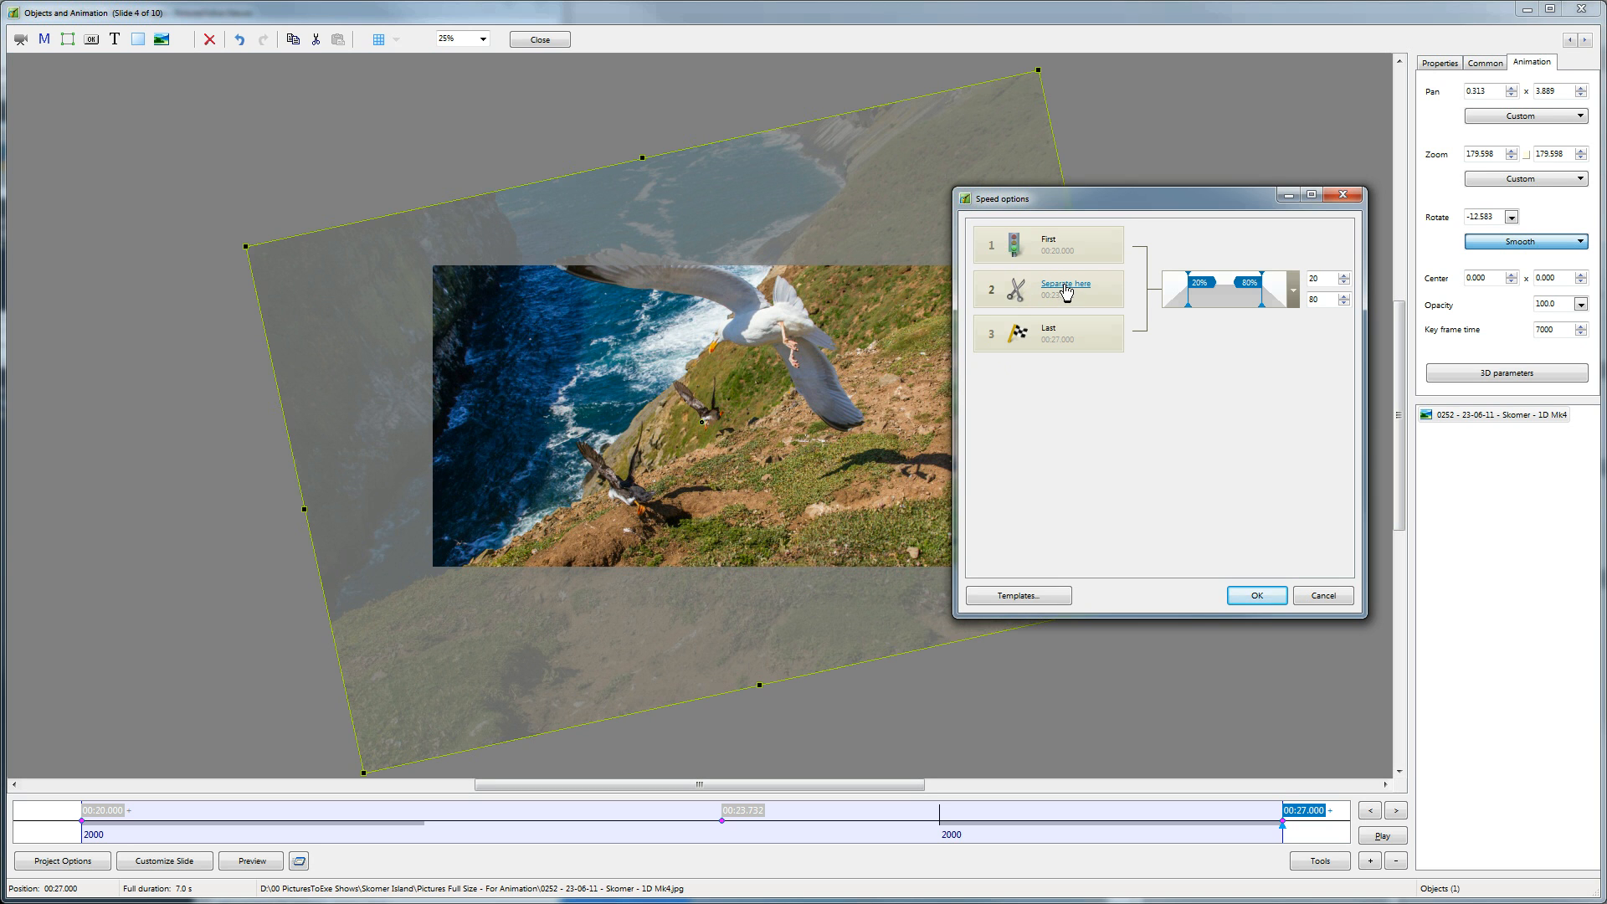
click(1067, 290)
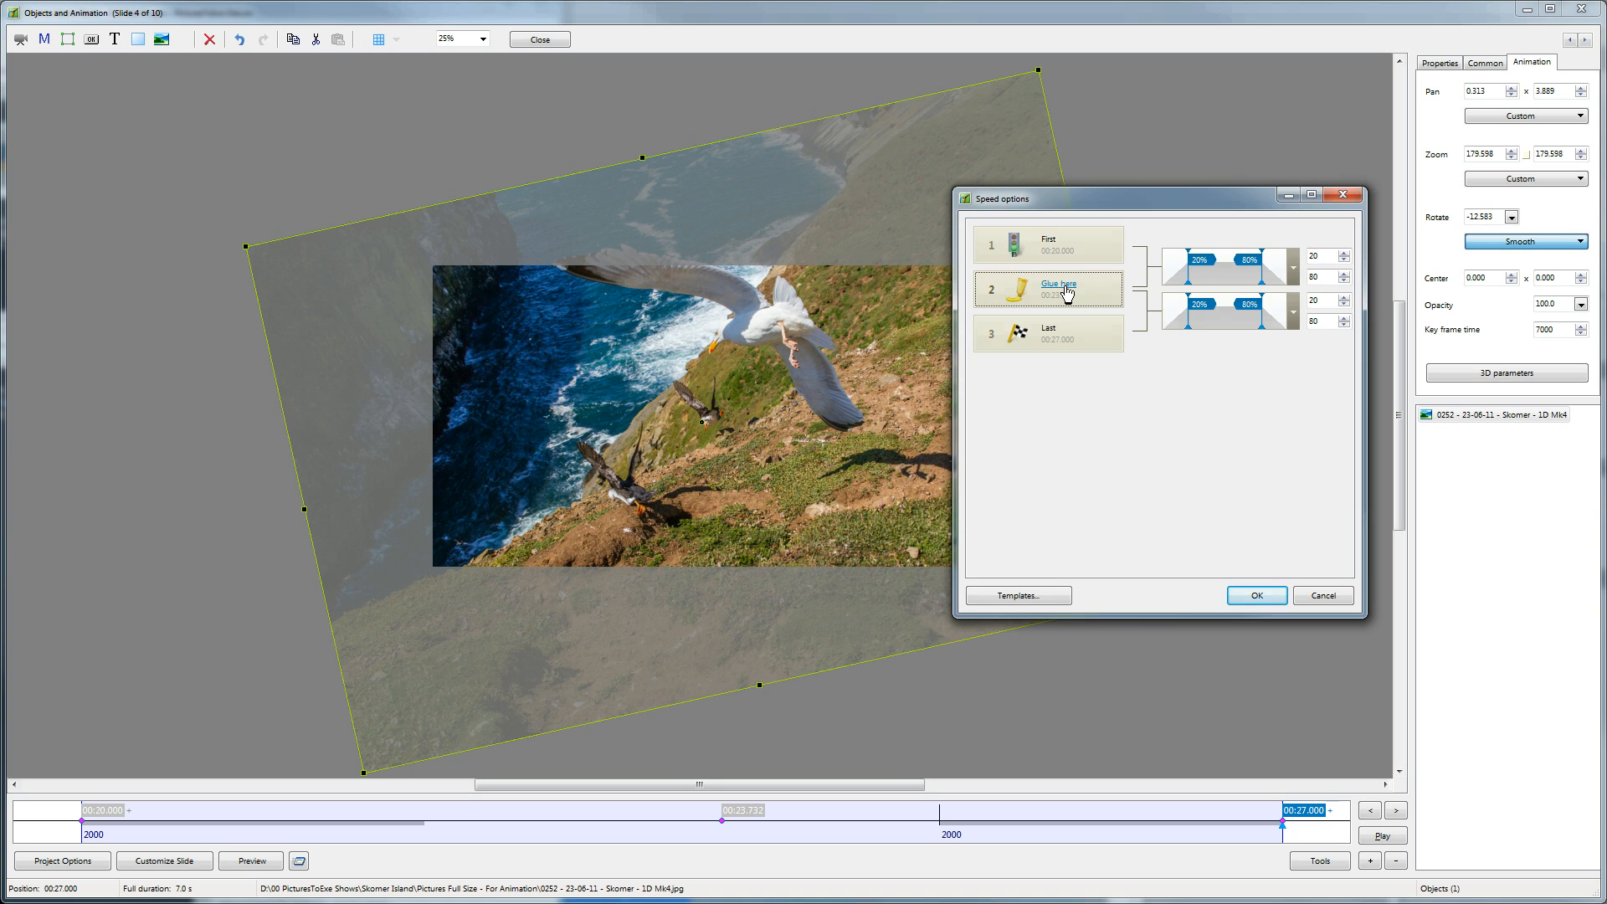
click(1256, 598)
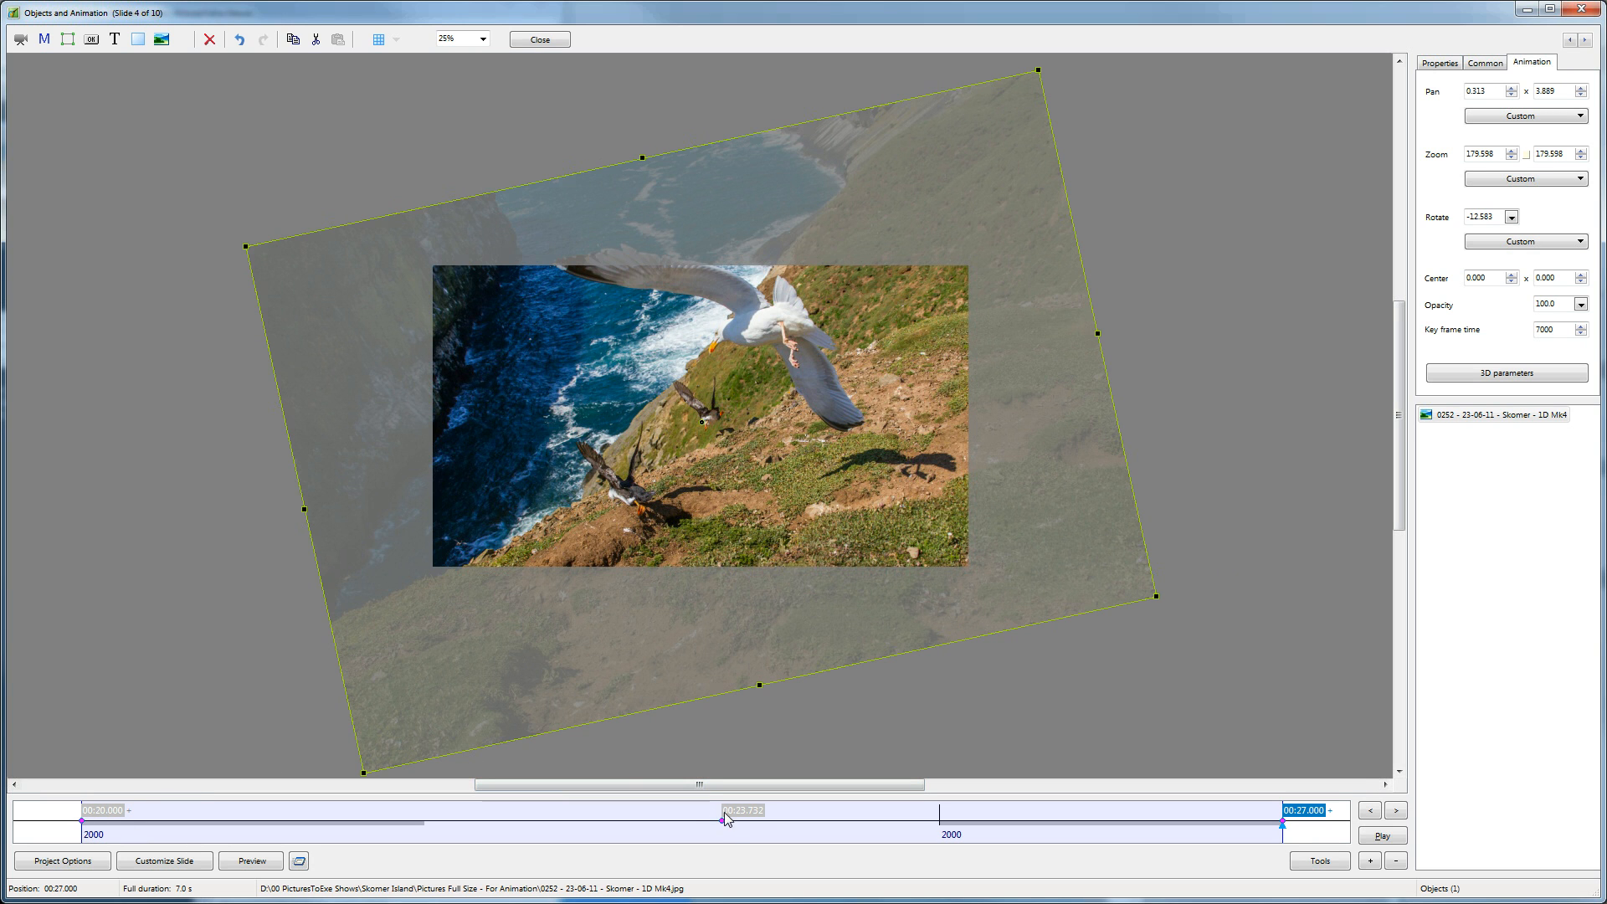
click(1389, 837)
Step: Examine the seagull picture's common settings and properties, such as its time range, mode and image options
click(1260, 730)
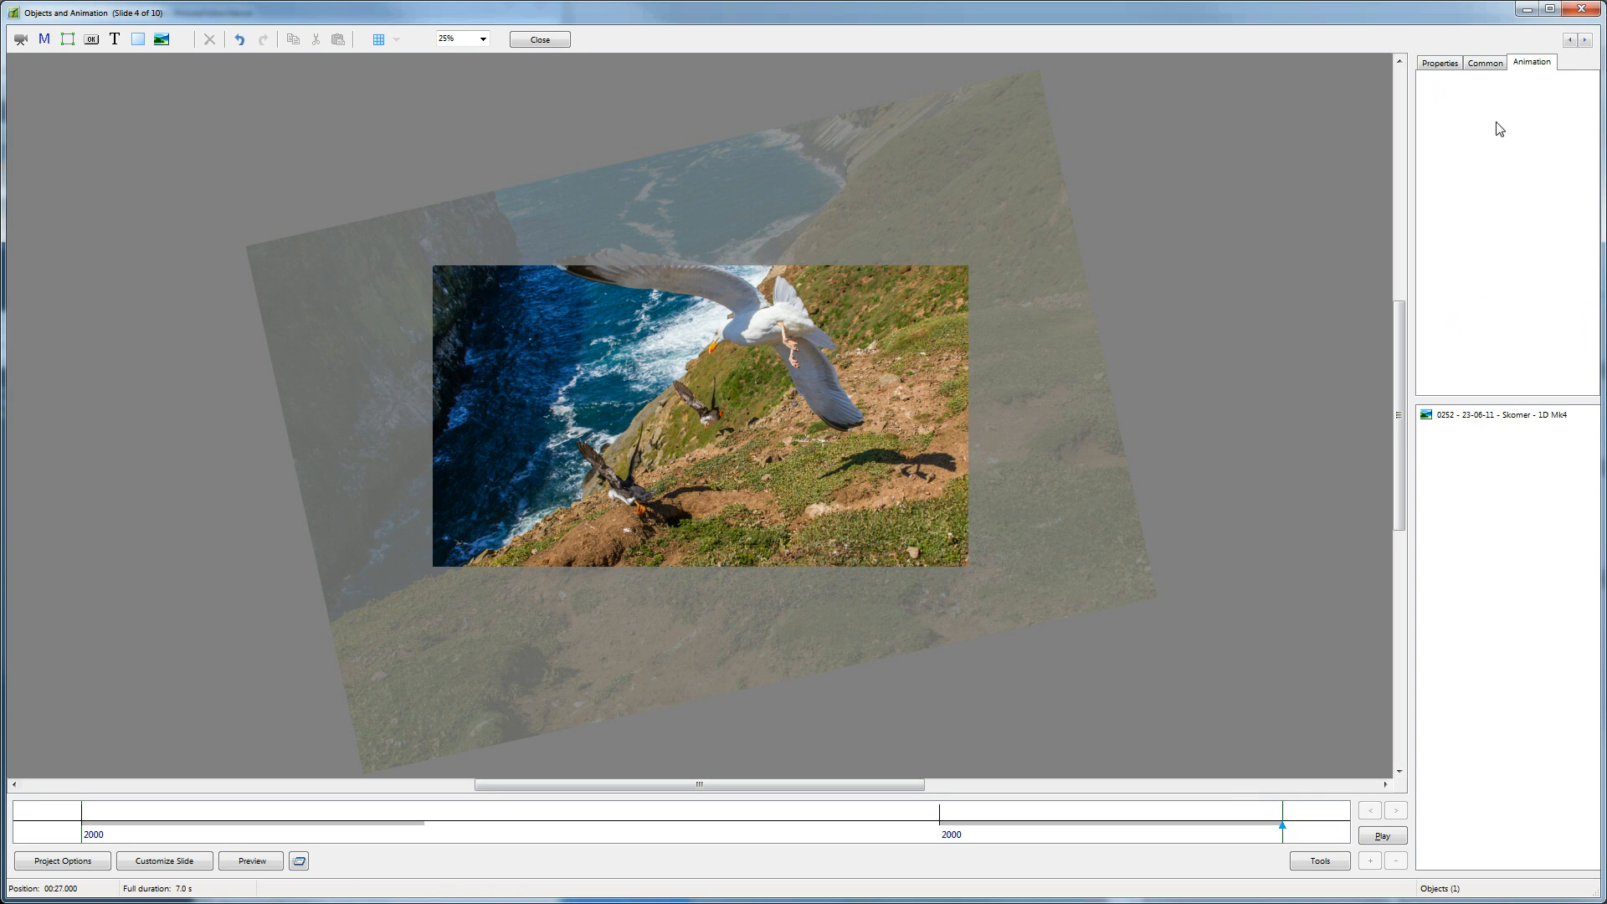
click(1019, 384)
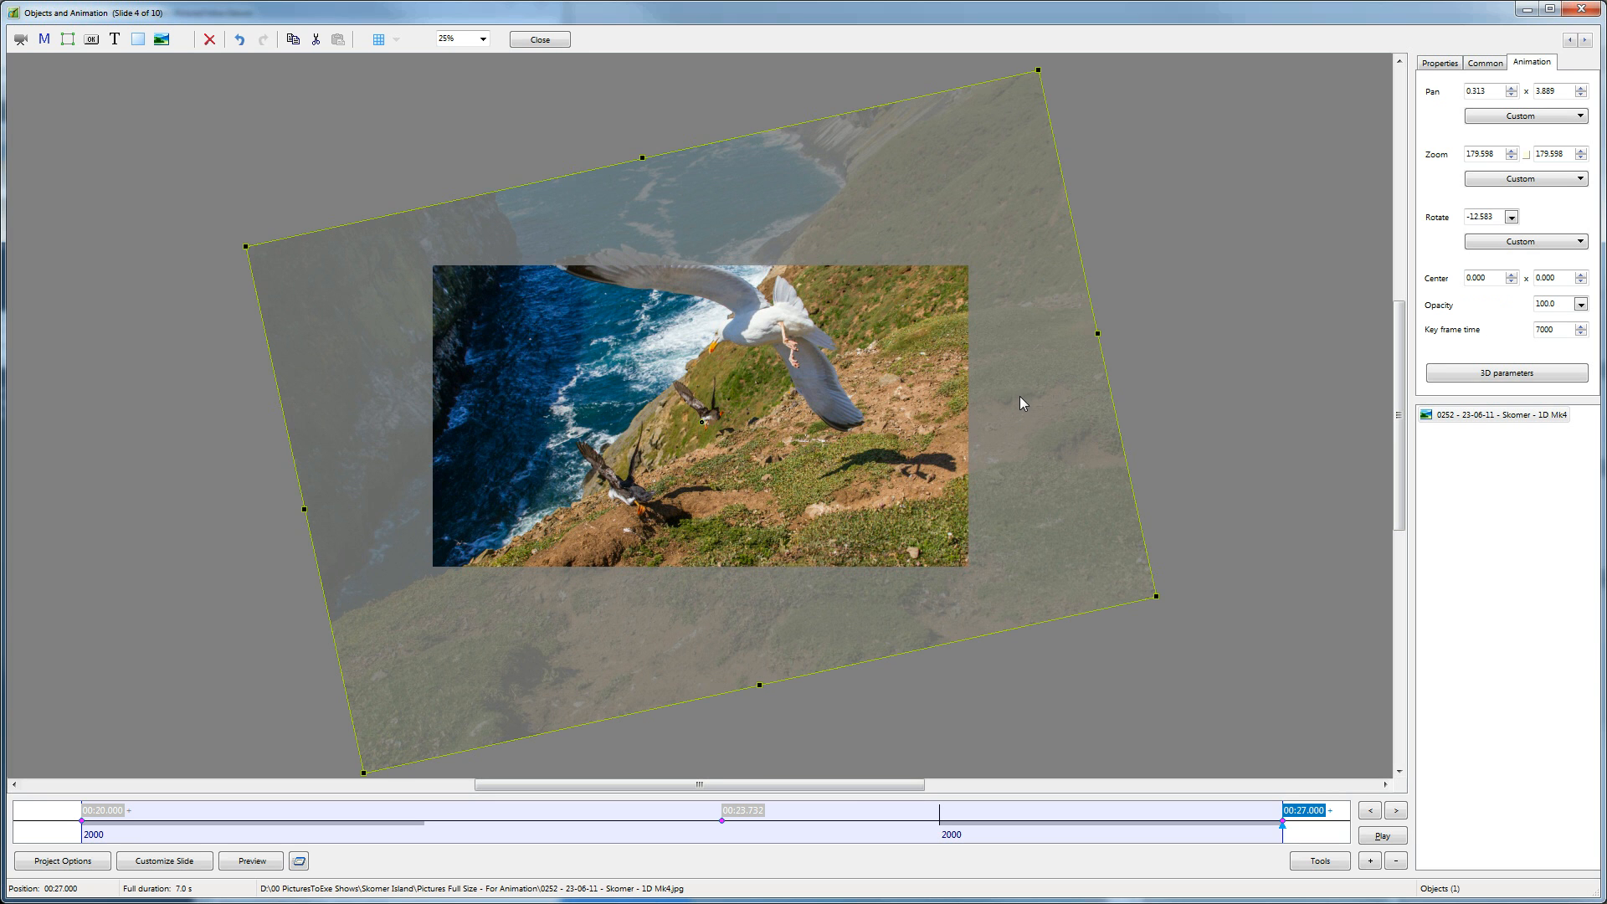
click(1483, 64)
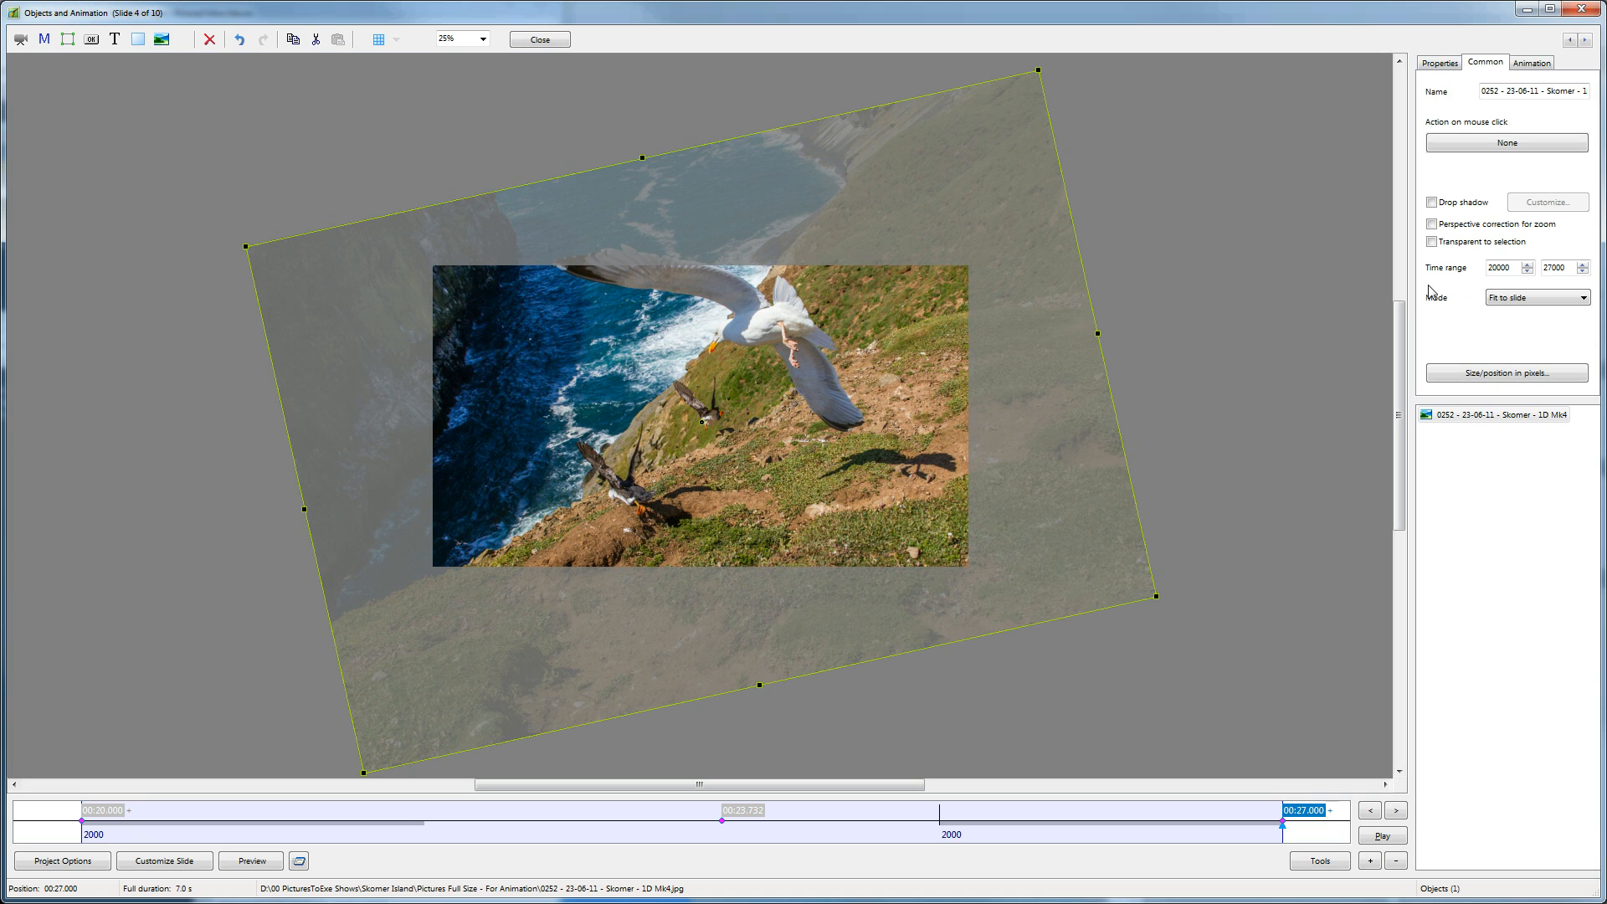
click(1437, 65)
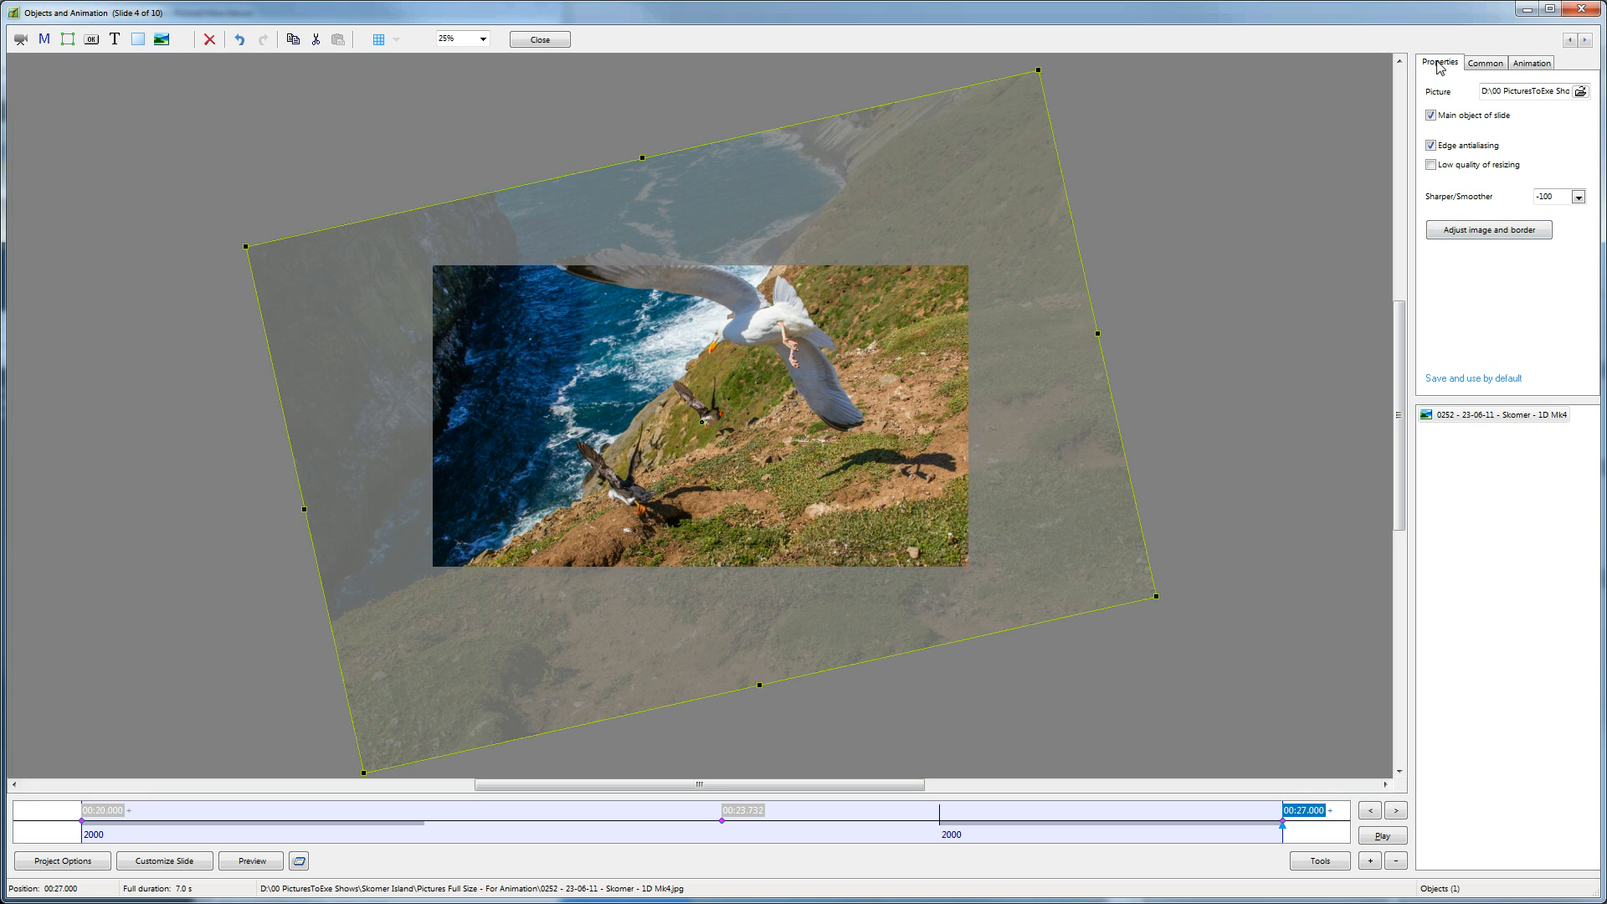
click(1531, 64)
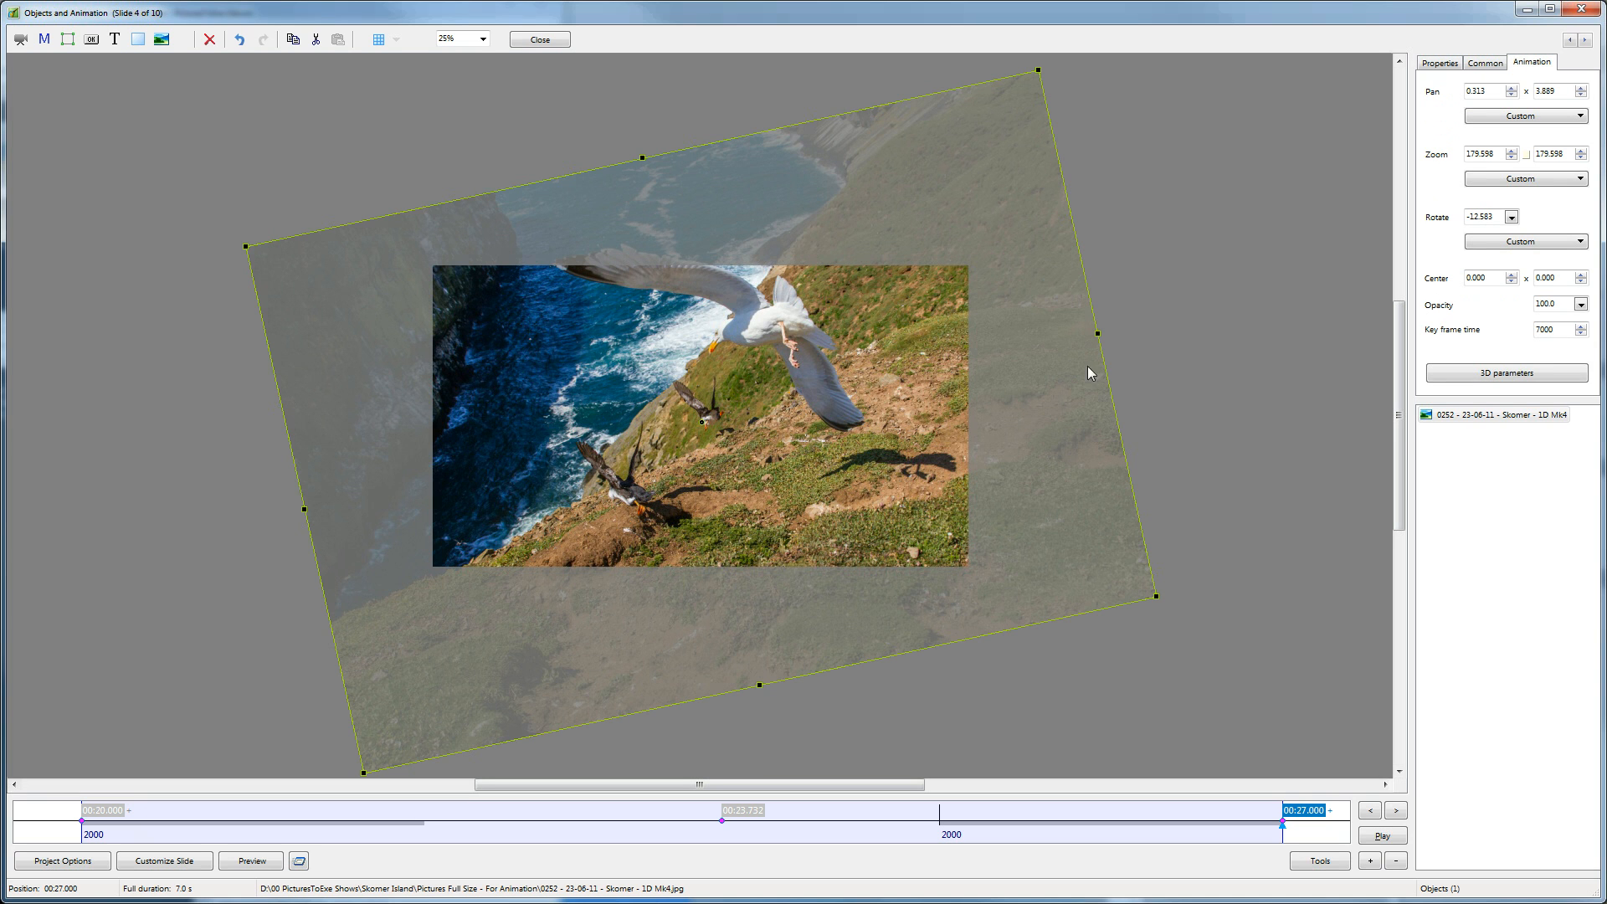
Step: Go to slide 5 and enlarge its puffin picture to about 133% zoom at the first key frame
click(1586, 42)
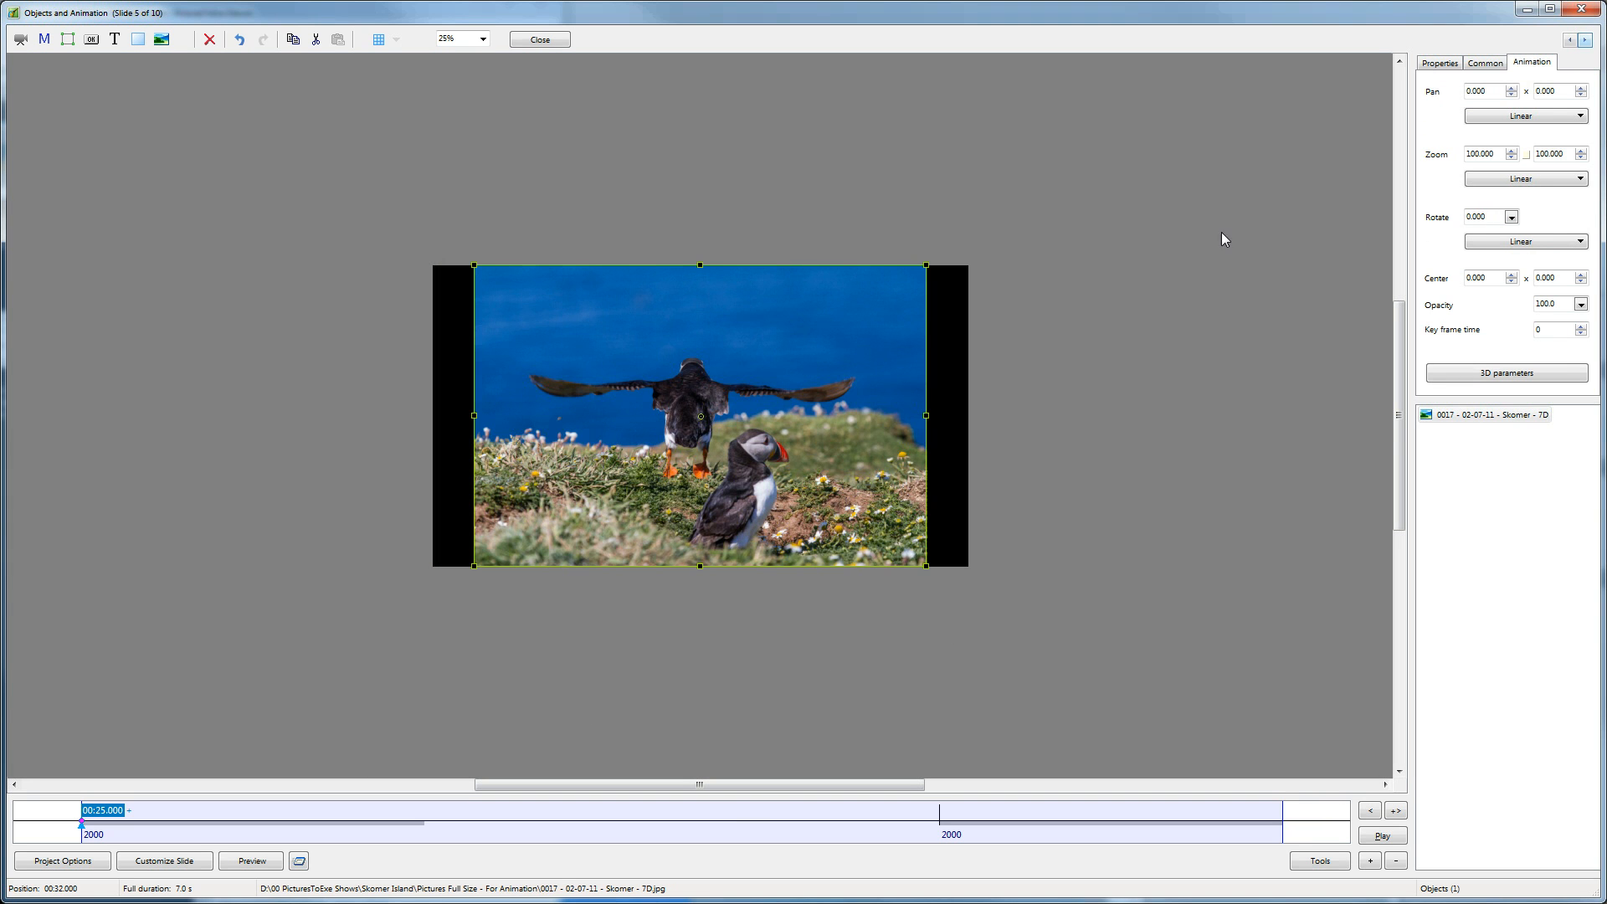
drag(926, 568, 992, 616)
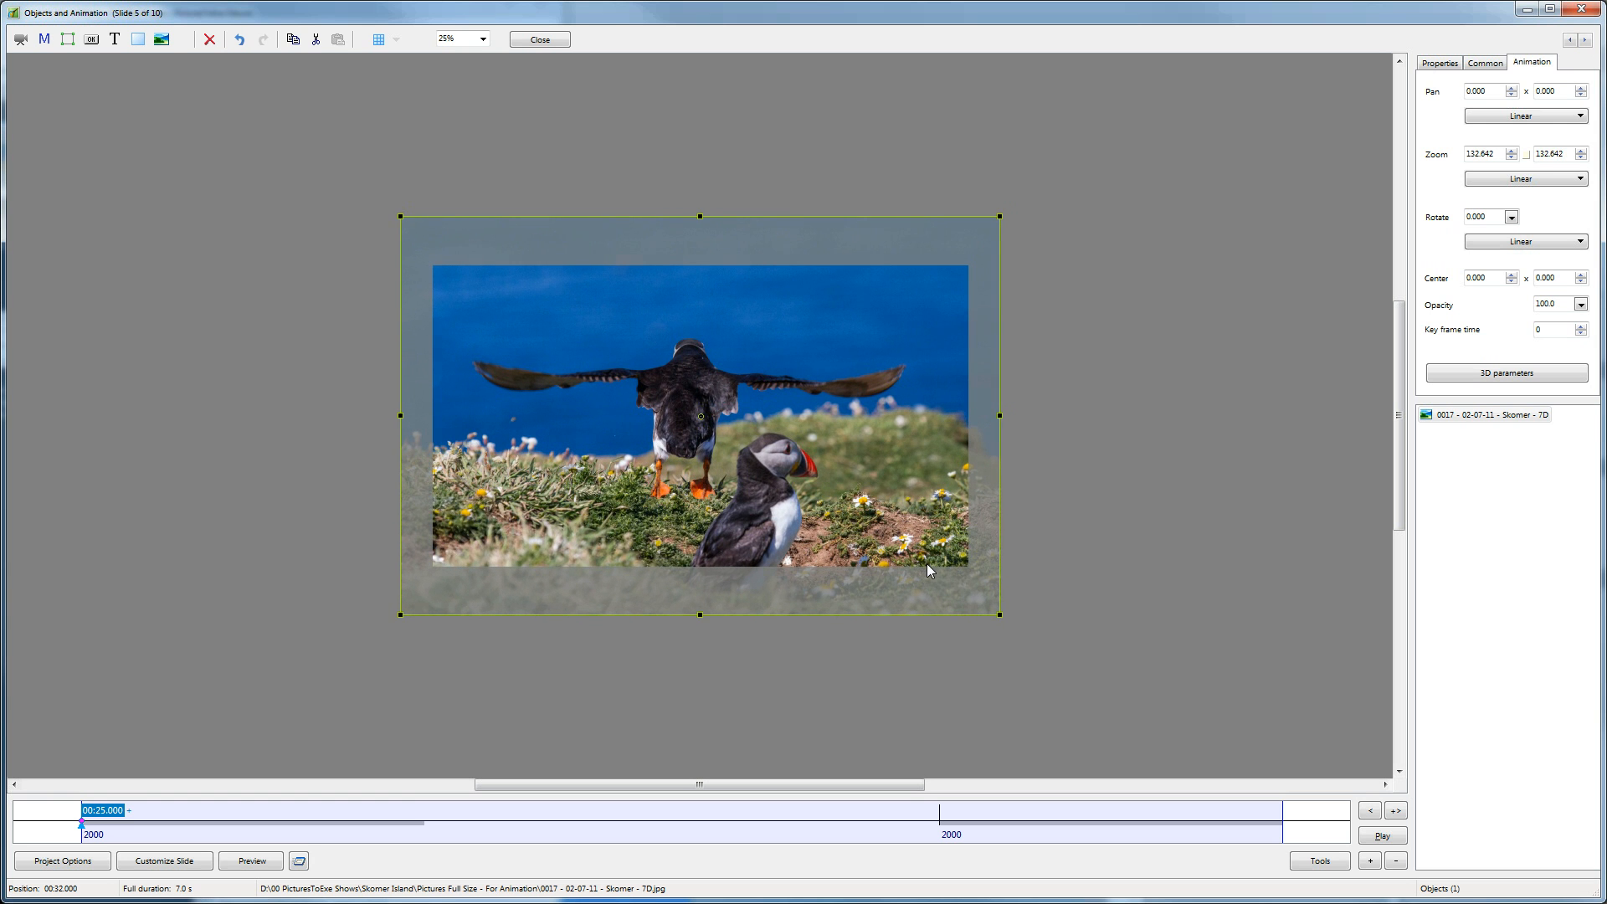
Step: Reposition slide 5's puffin picture, and add a key frame near the slide's end with about 170% zoom and -3.2° rotation
drag(926, 569, 932, 570)
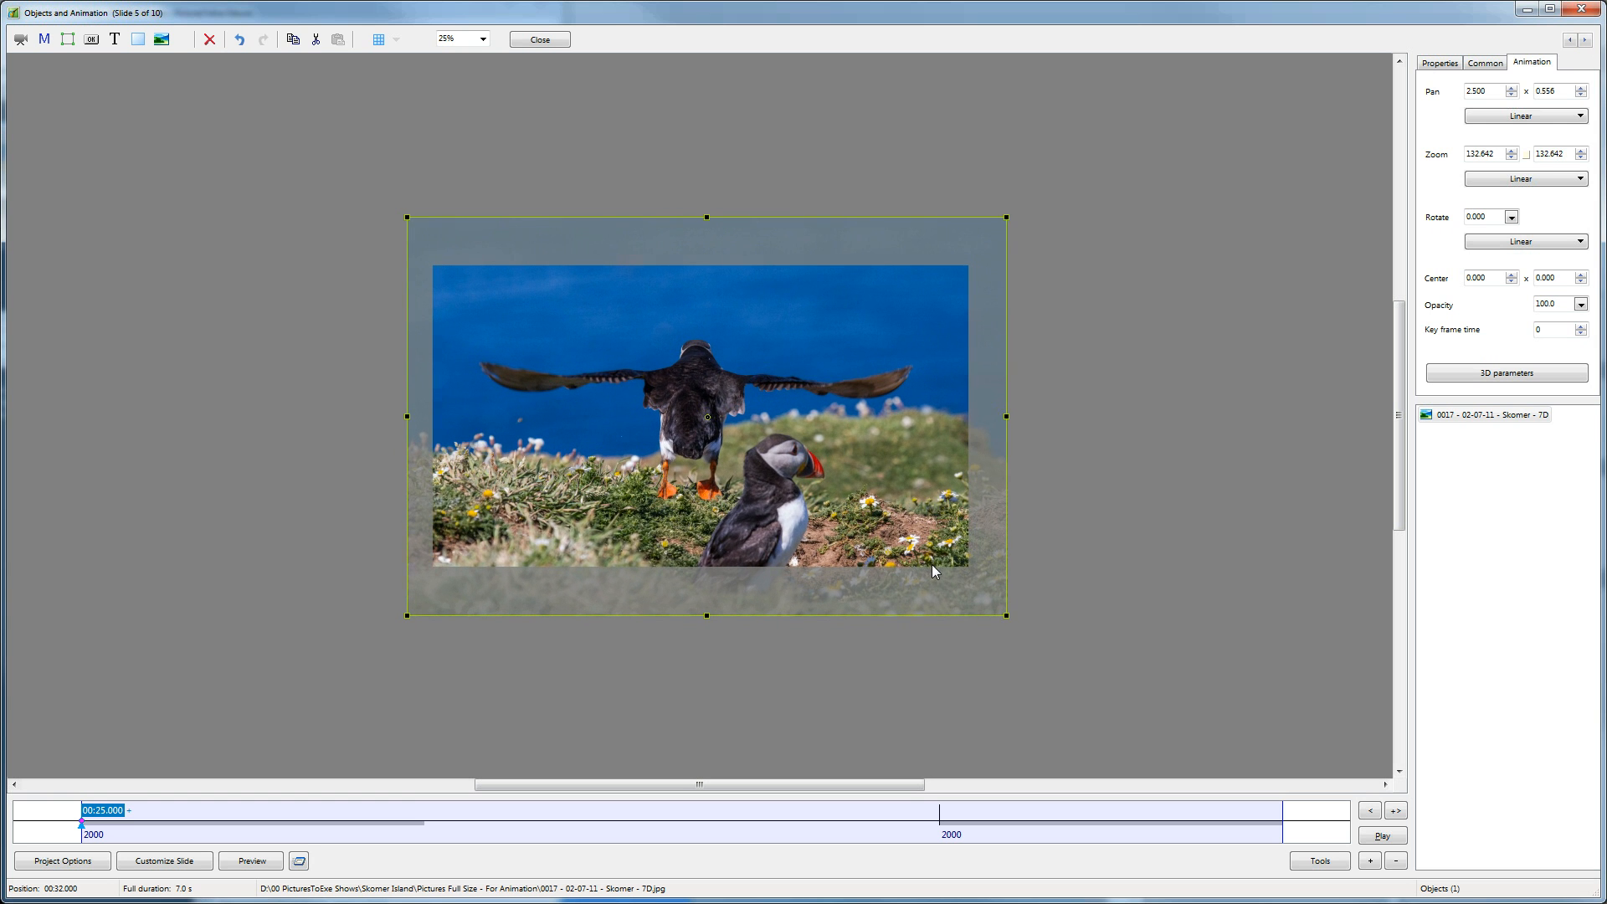
right_click(1279, 828)
click(1323, 837)
drag(1005, 617, 1099, 659)
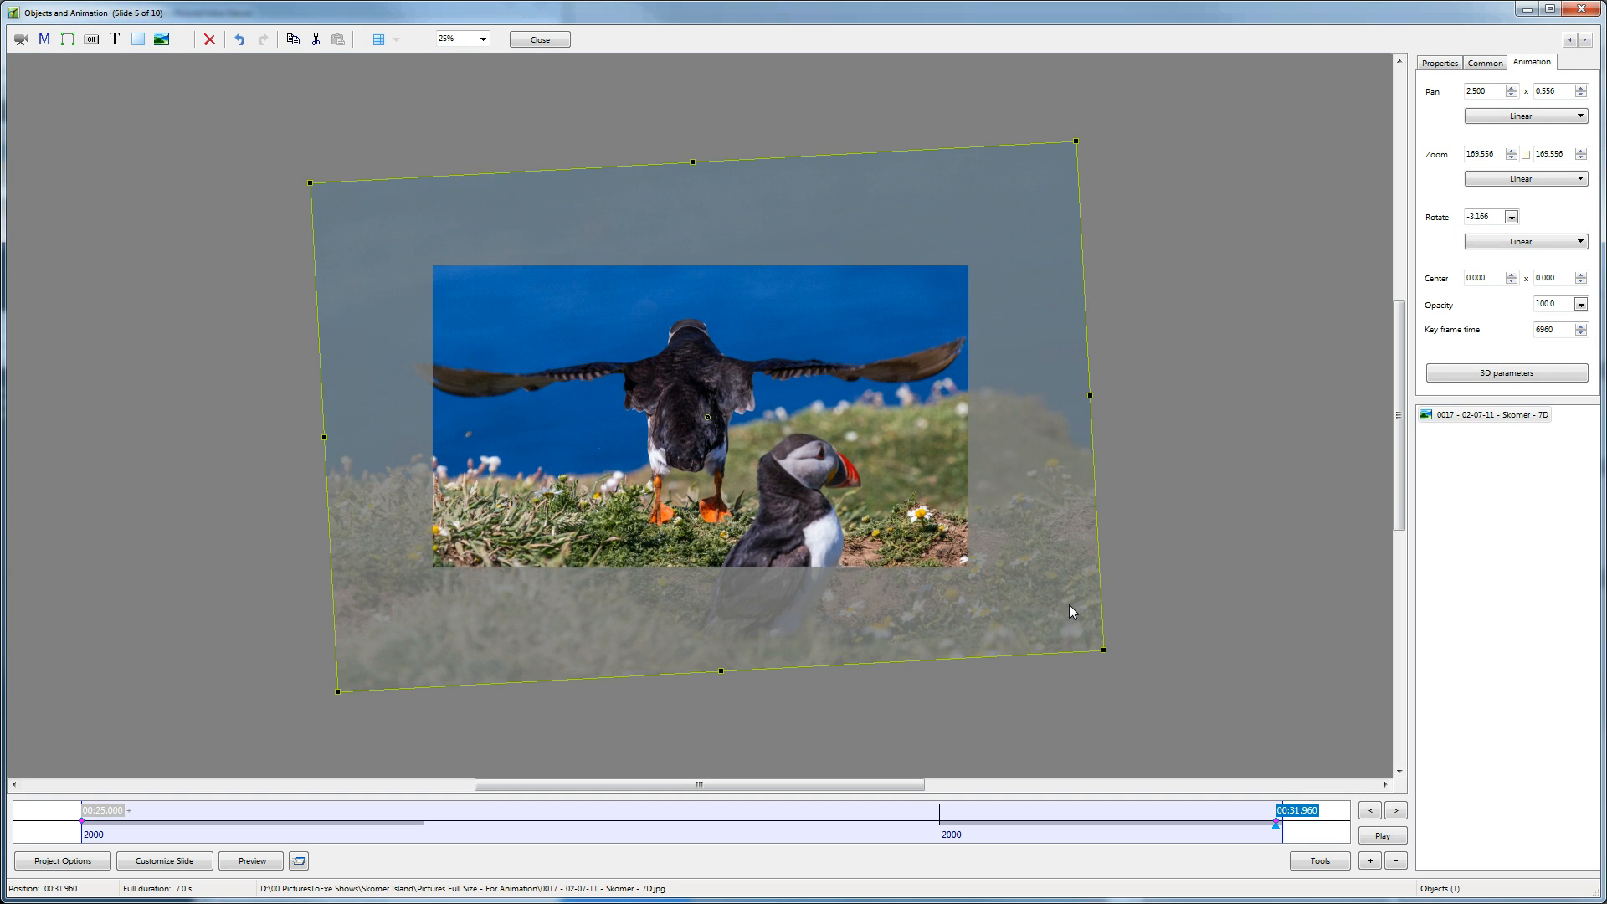
drag(1069, 605, 1071, 606)
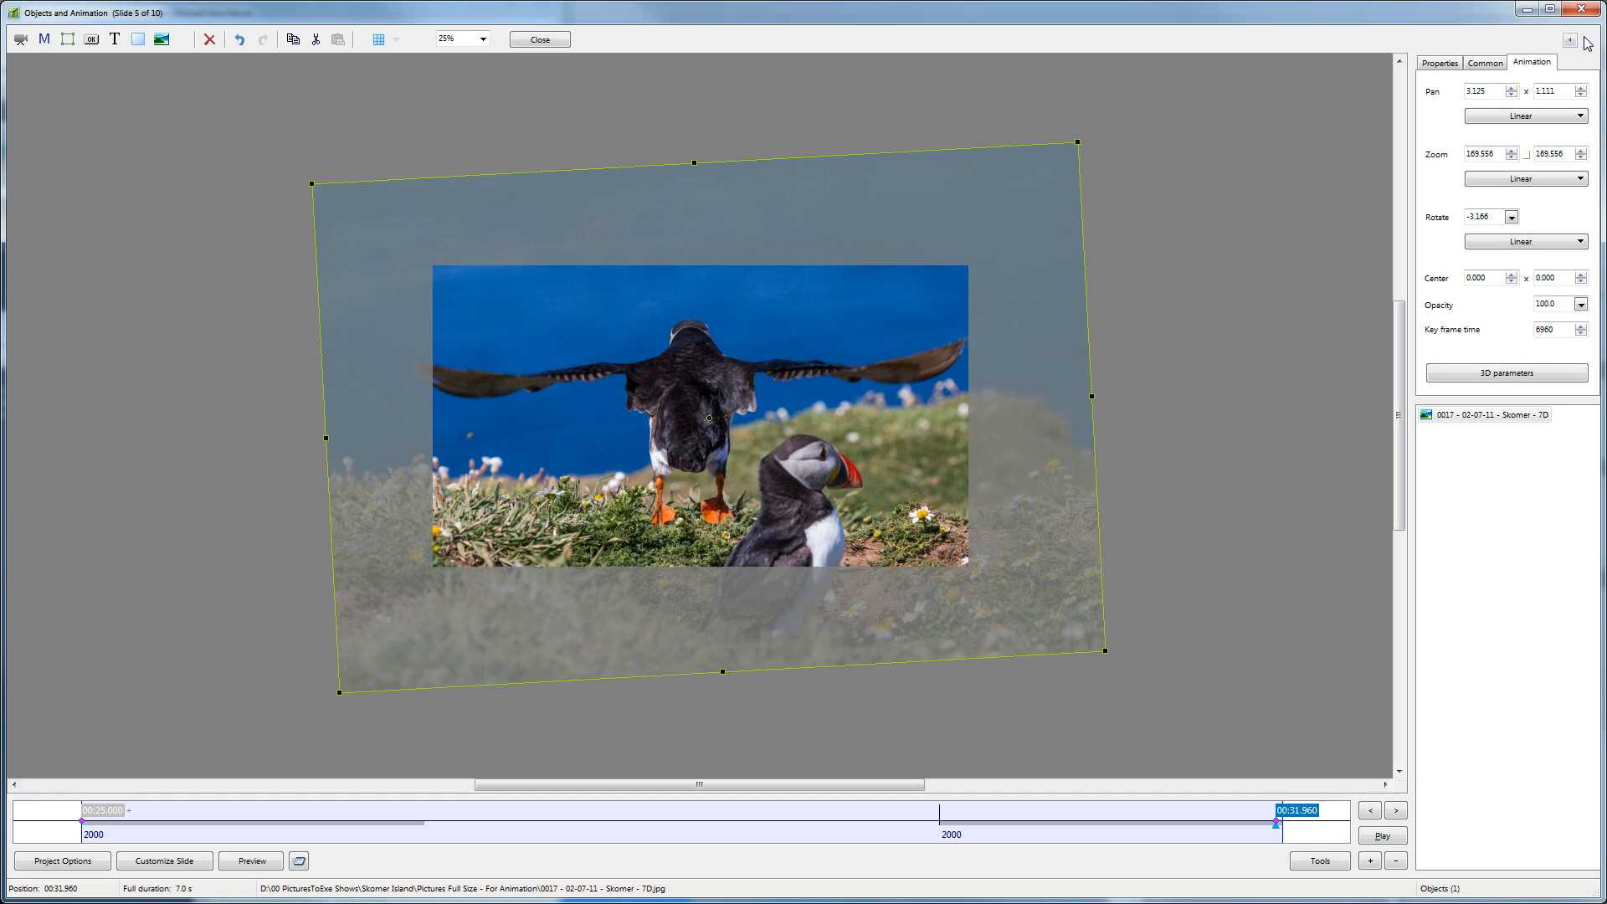
Step: On slide 6, enlarge the picture to about 119% and add a key frame near the end with about 150% zoom and -2.9° rotation
key(Page_Down)
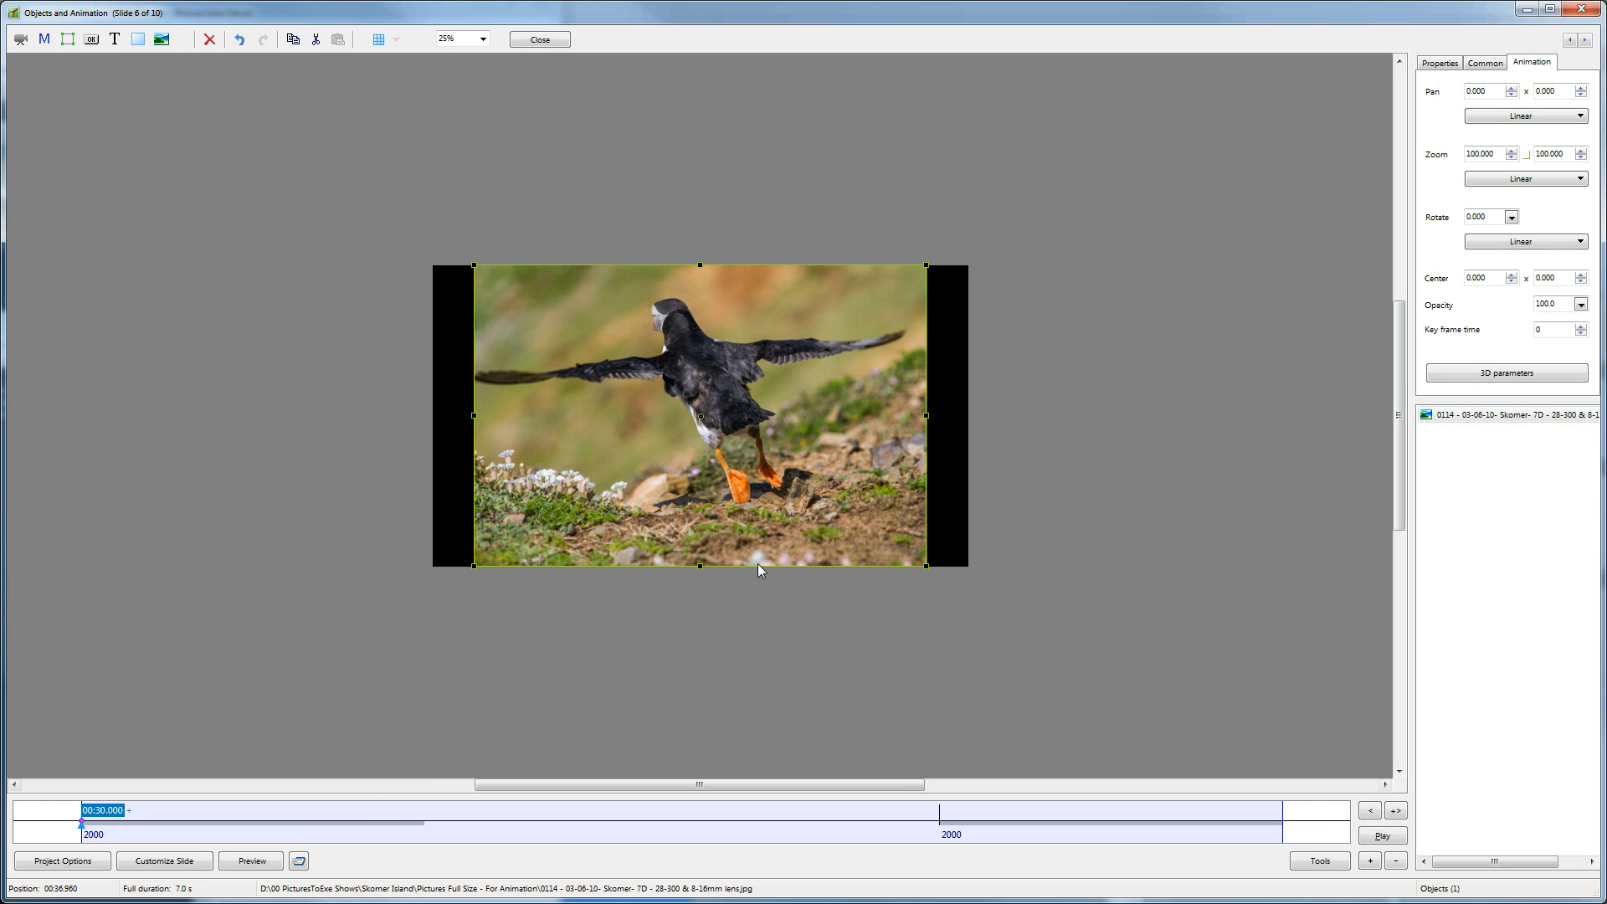
drag(924, 565, 954, 594)
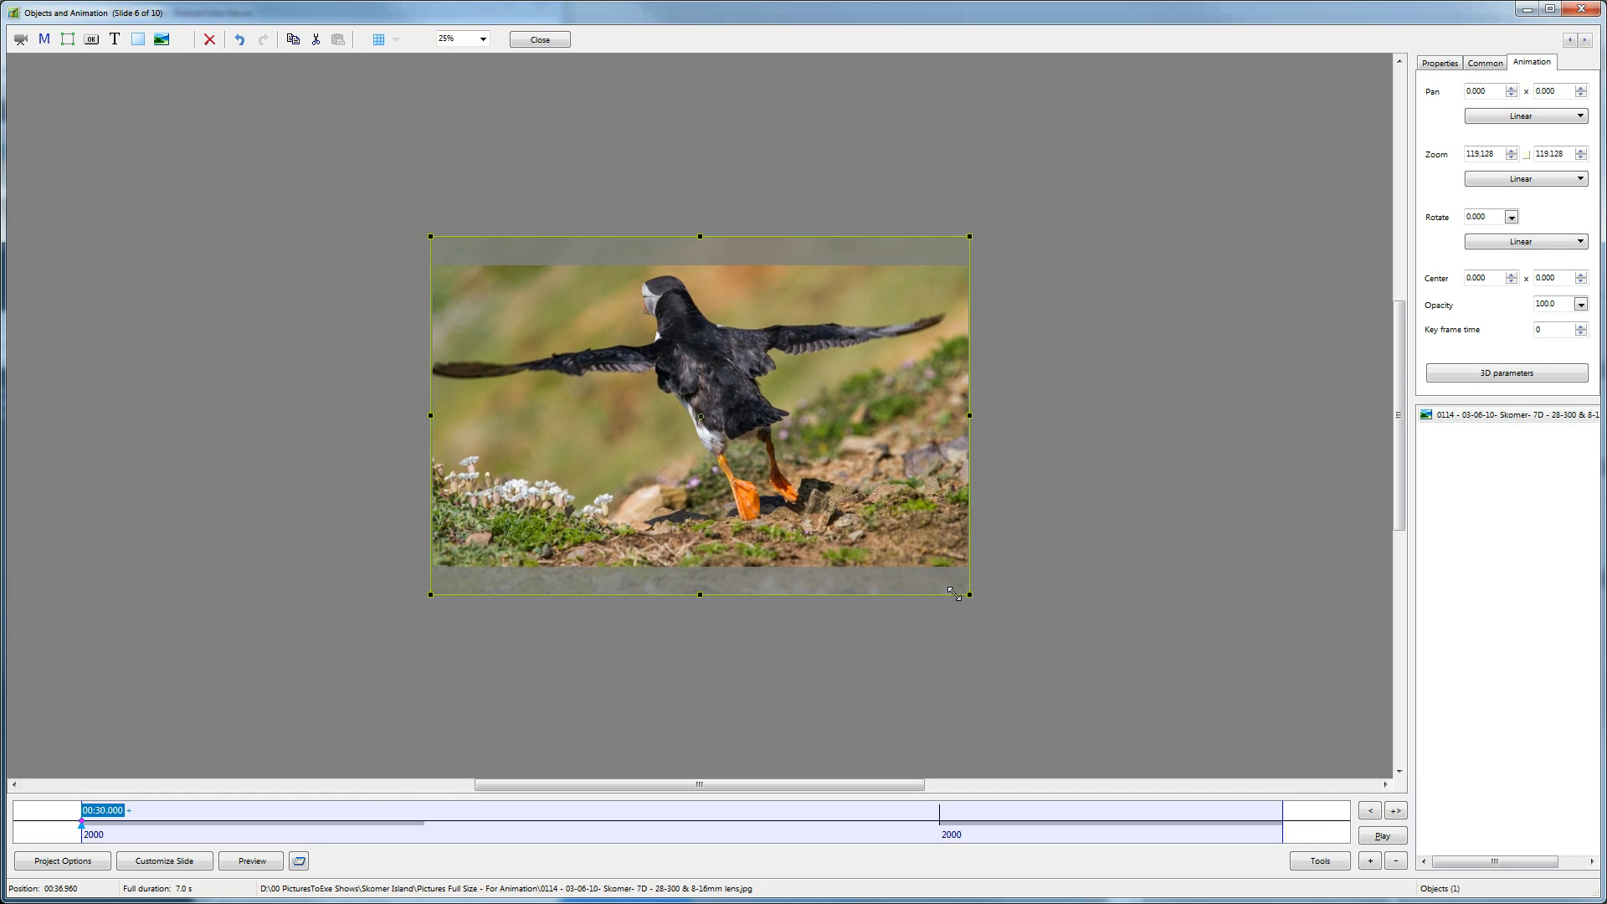
click(1275, 827)
right_click(1274, 827)
click(1330, 837)
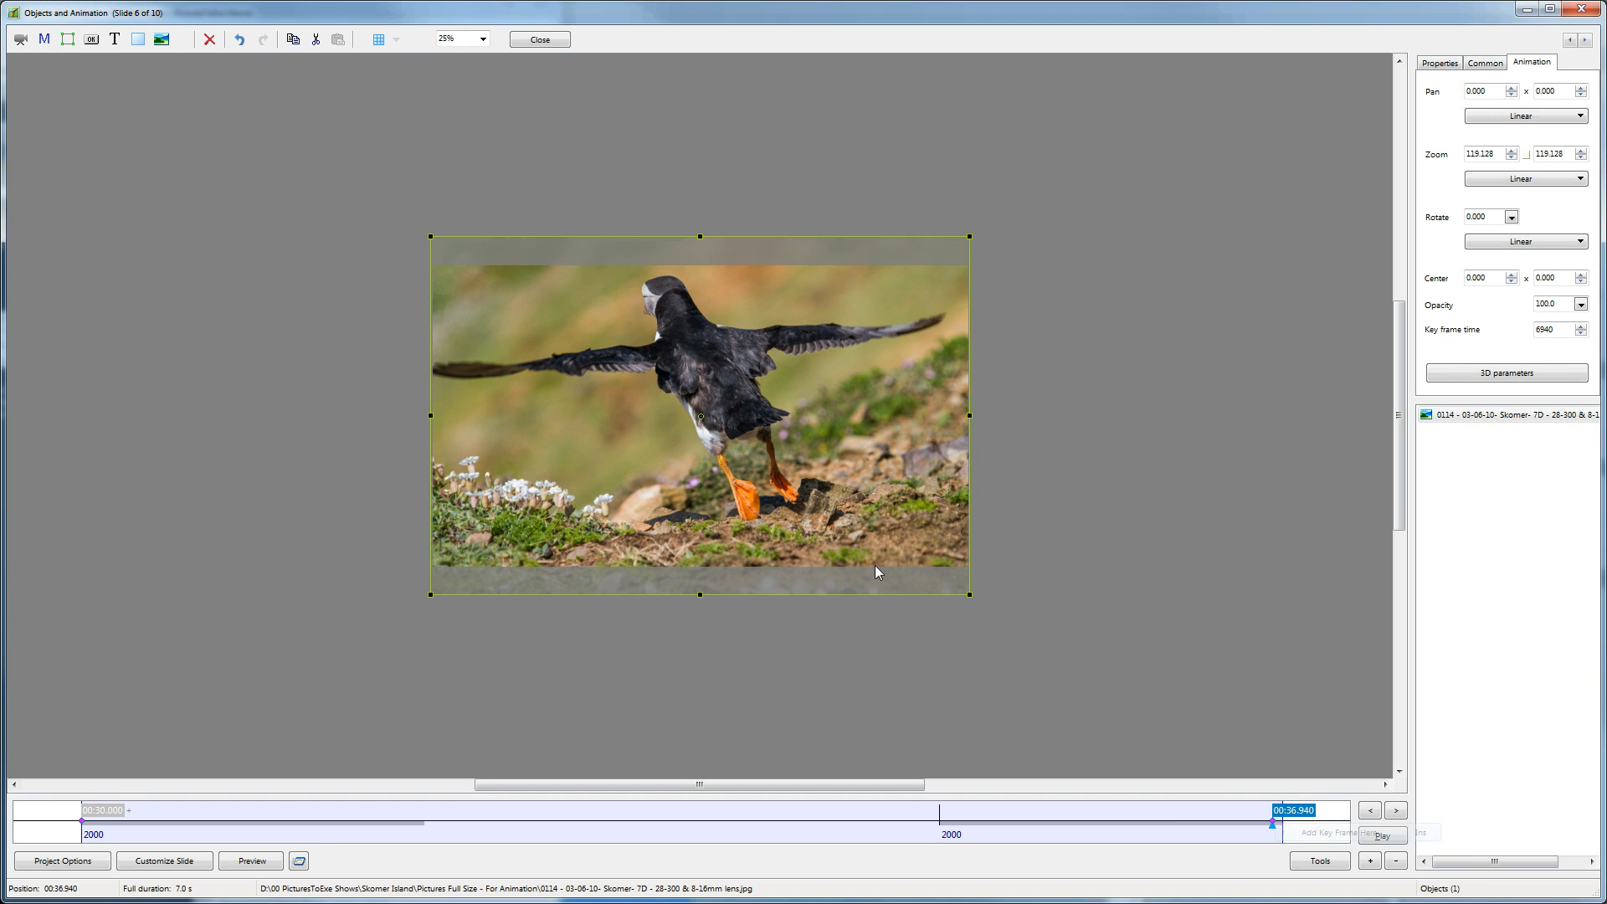
drag(969, 595, 1061, 618)
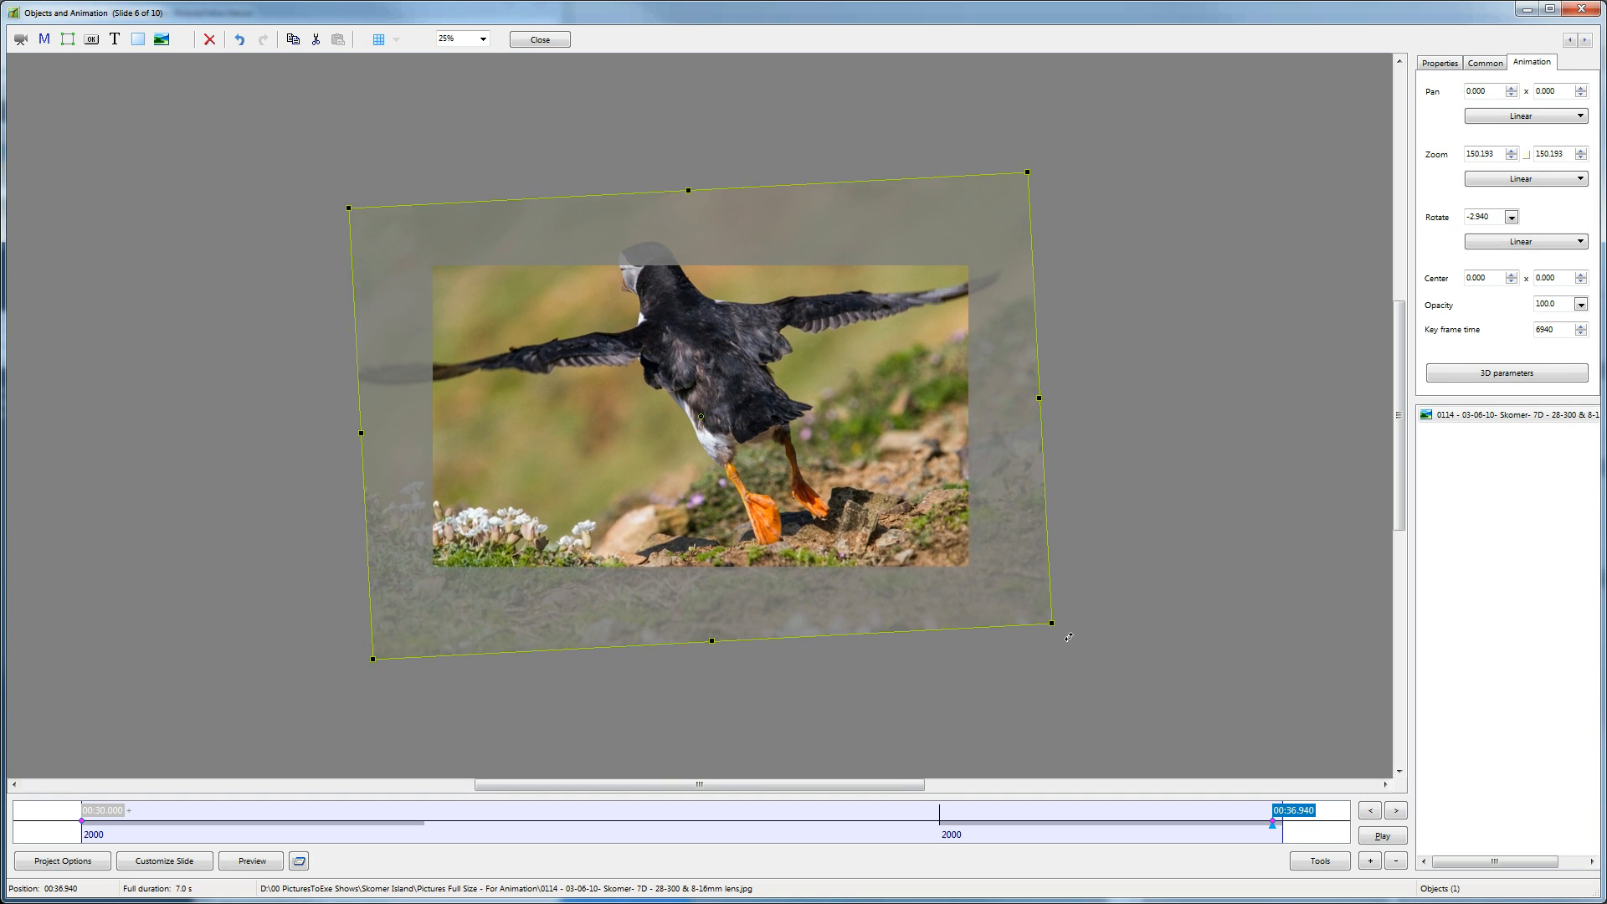
drag(937, 569, 962, 614)
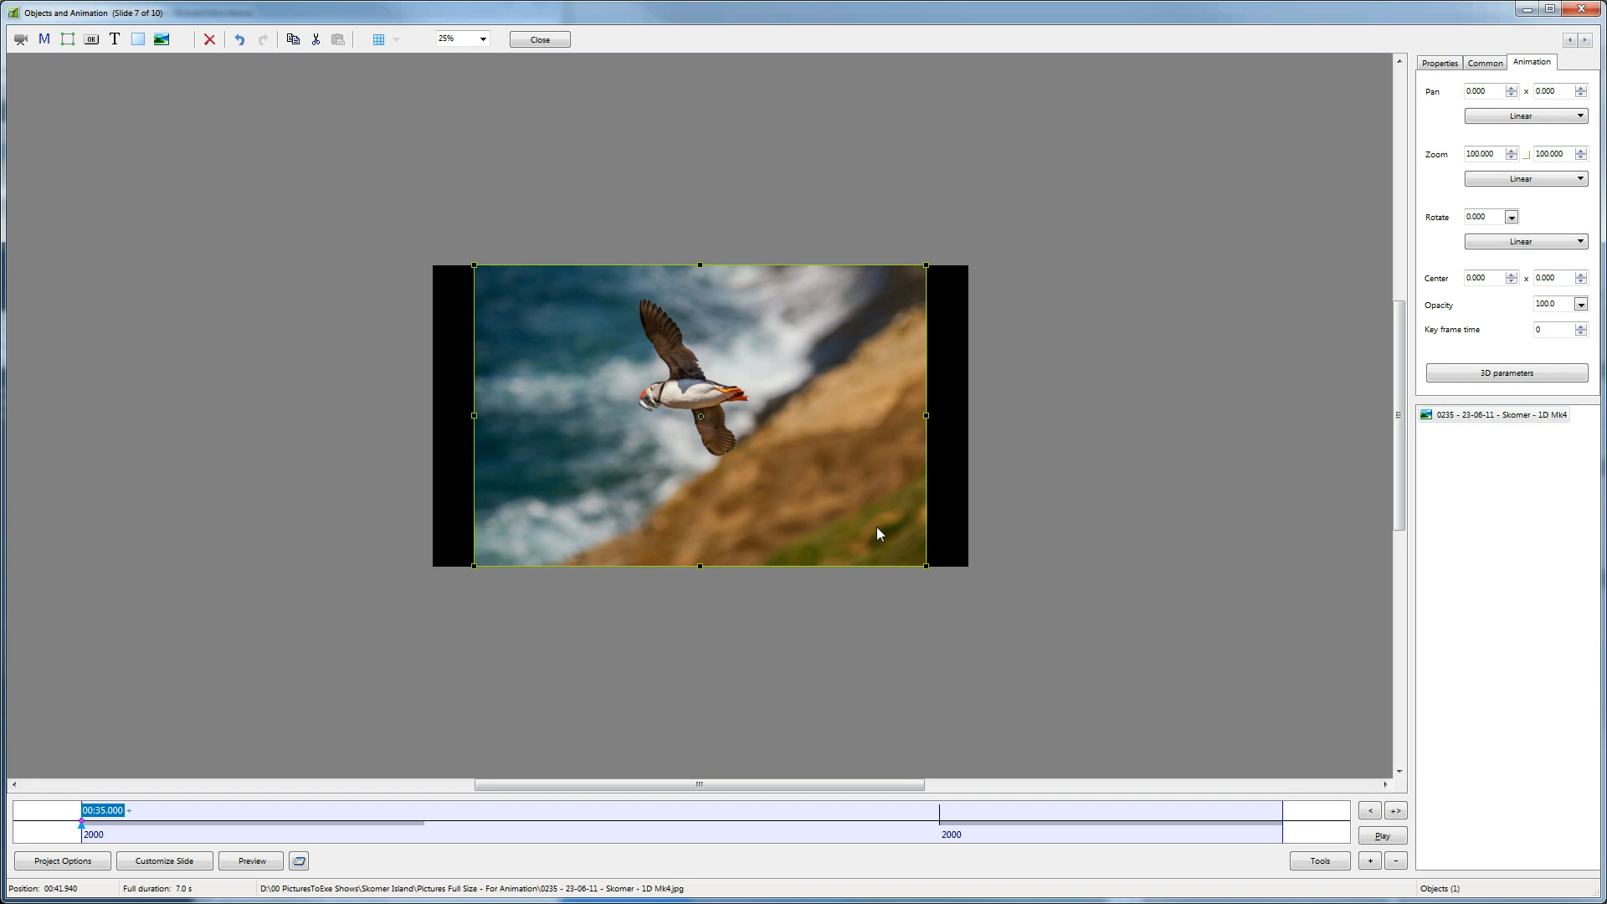
Step: On slide 7, zoom the puffin to about 165% and pan it horizontally from about 37.5 to -35.9 using an end key frame
drag(925, 567, 1021, 662)
drag(878, 576, 943, 629)
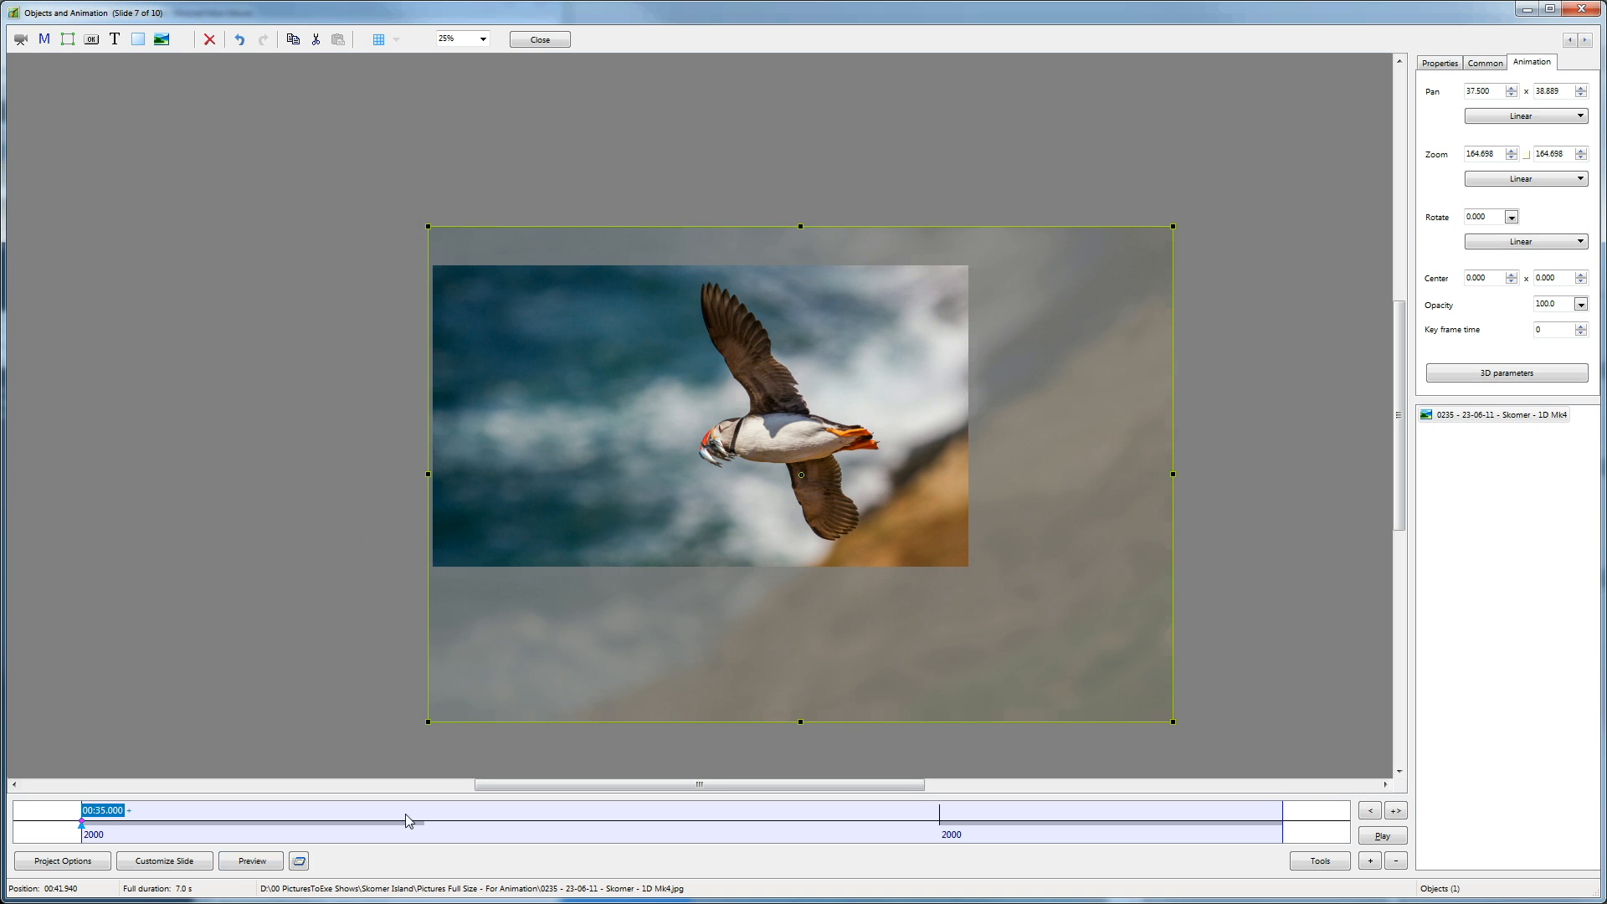
click(1278, 830)
right_click(1278, 830)
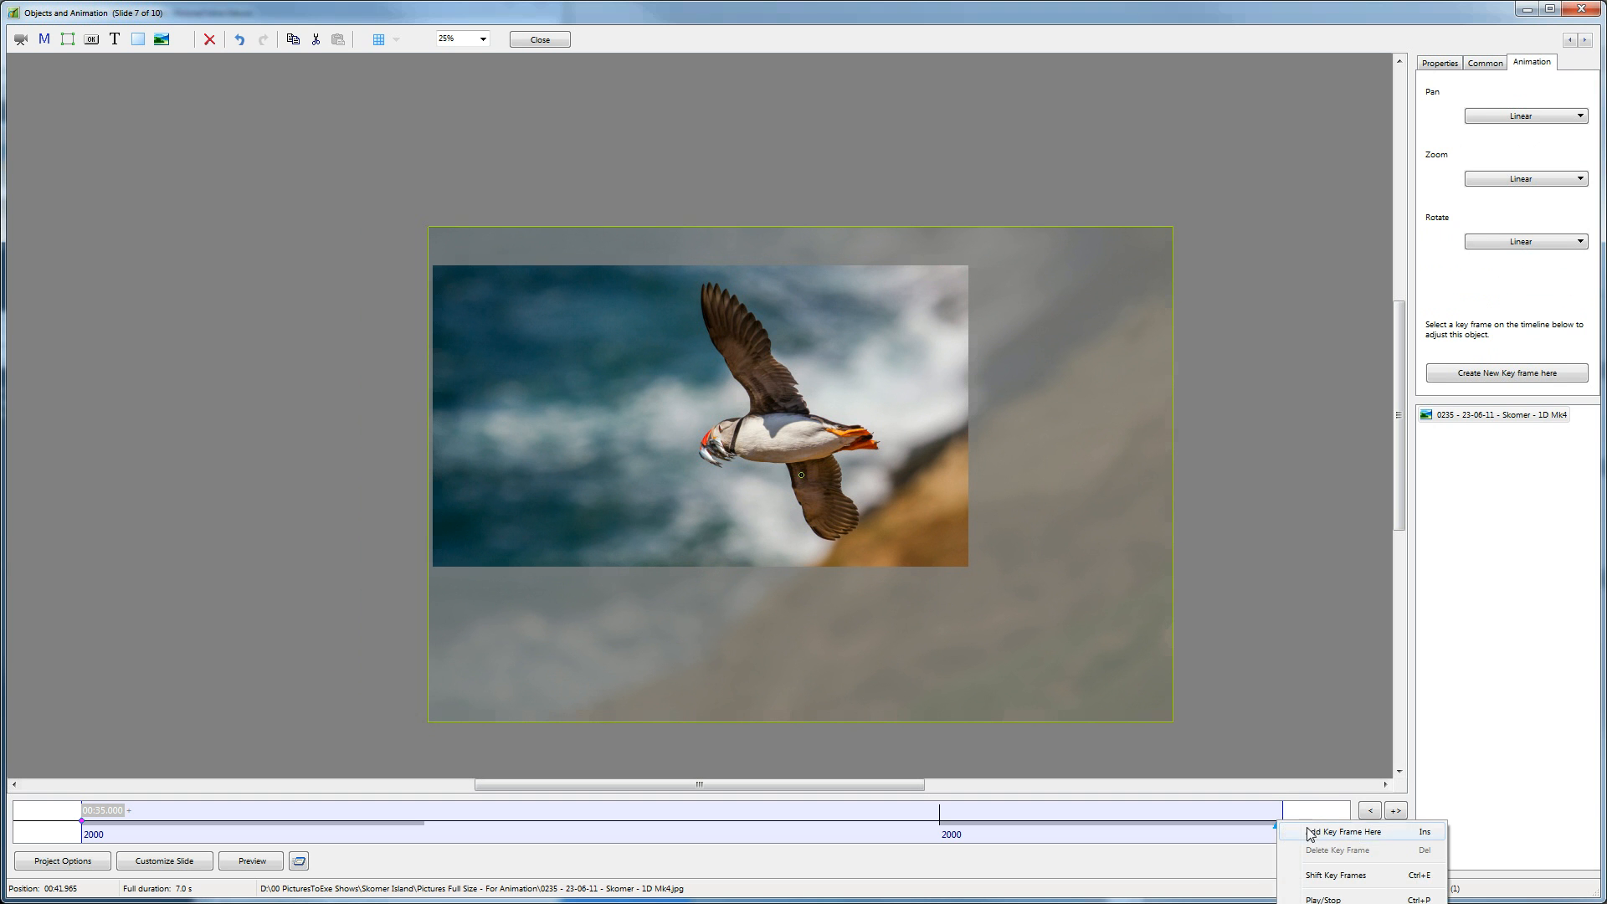
click(1312, 831)
drag(1155, 701, 957, 695)
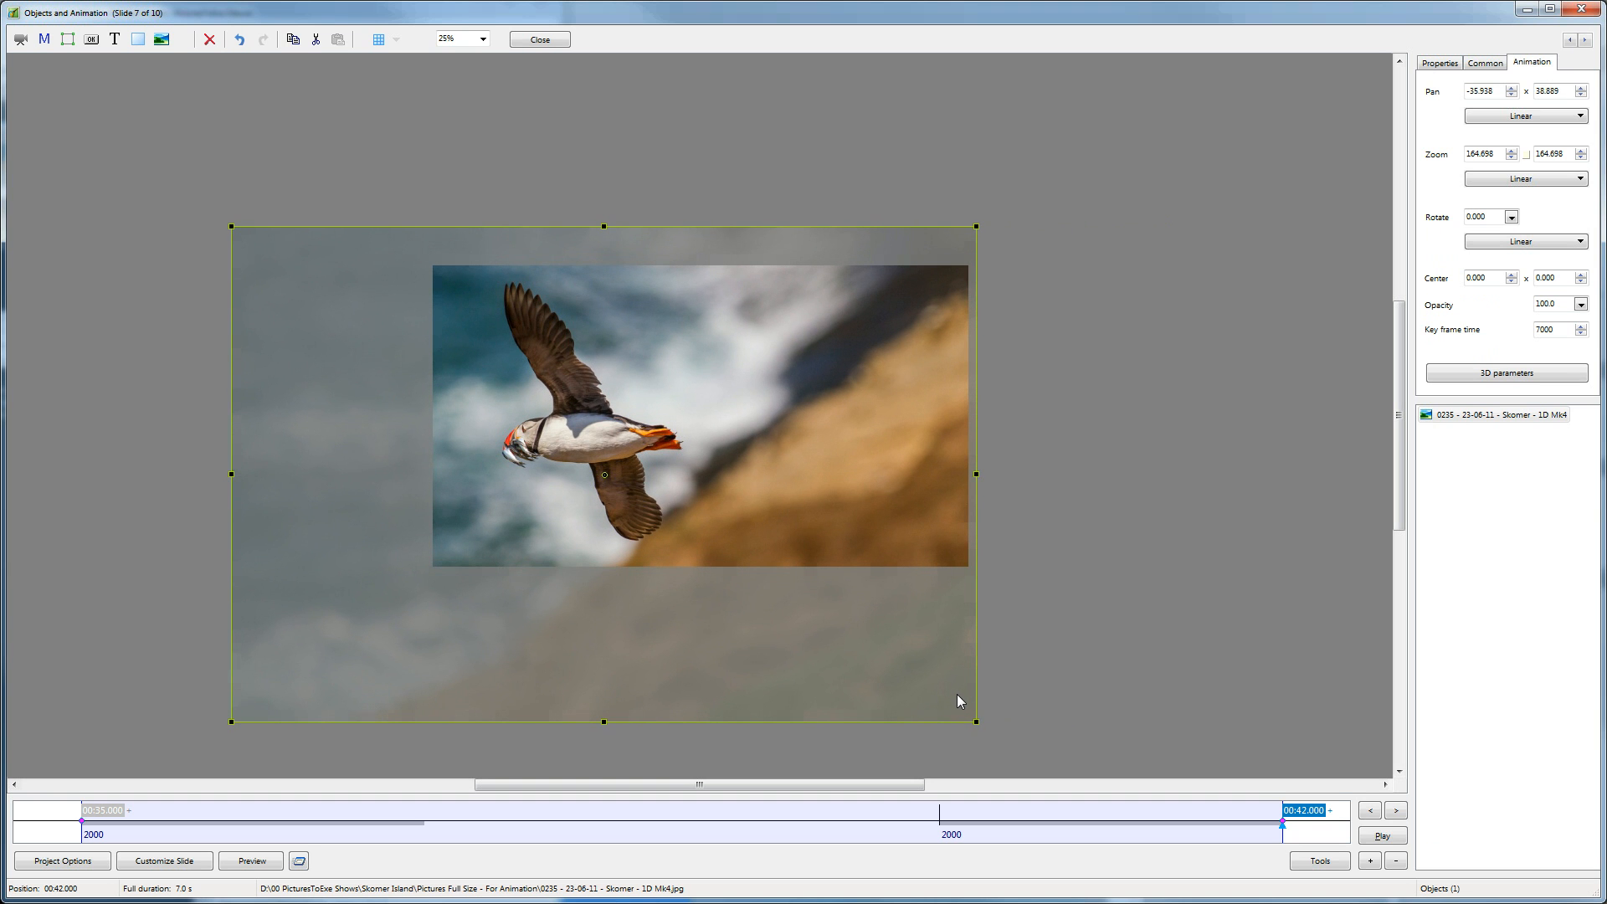
Step: Go to slide 8, enlarge its bird picture to about 121%, and add a key frame near the slide's end
click(1585, 41)
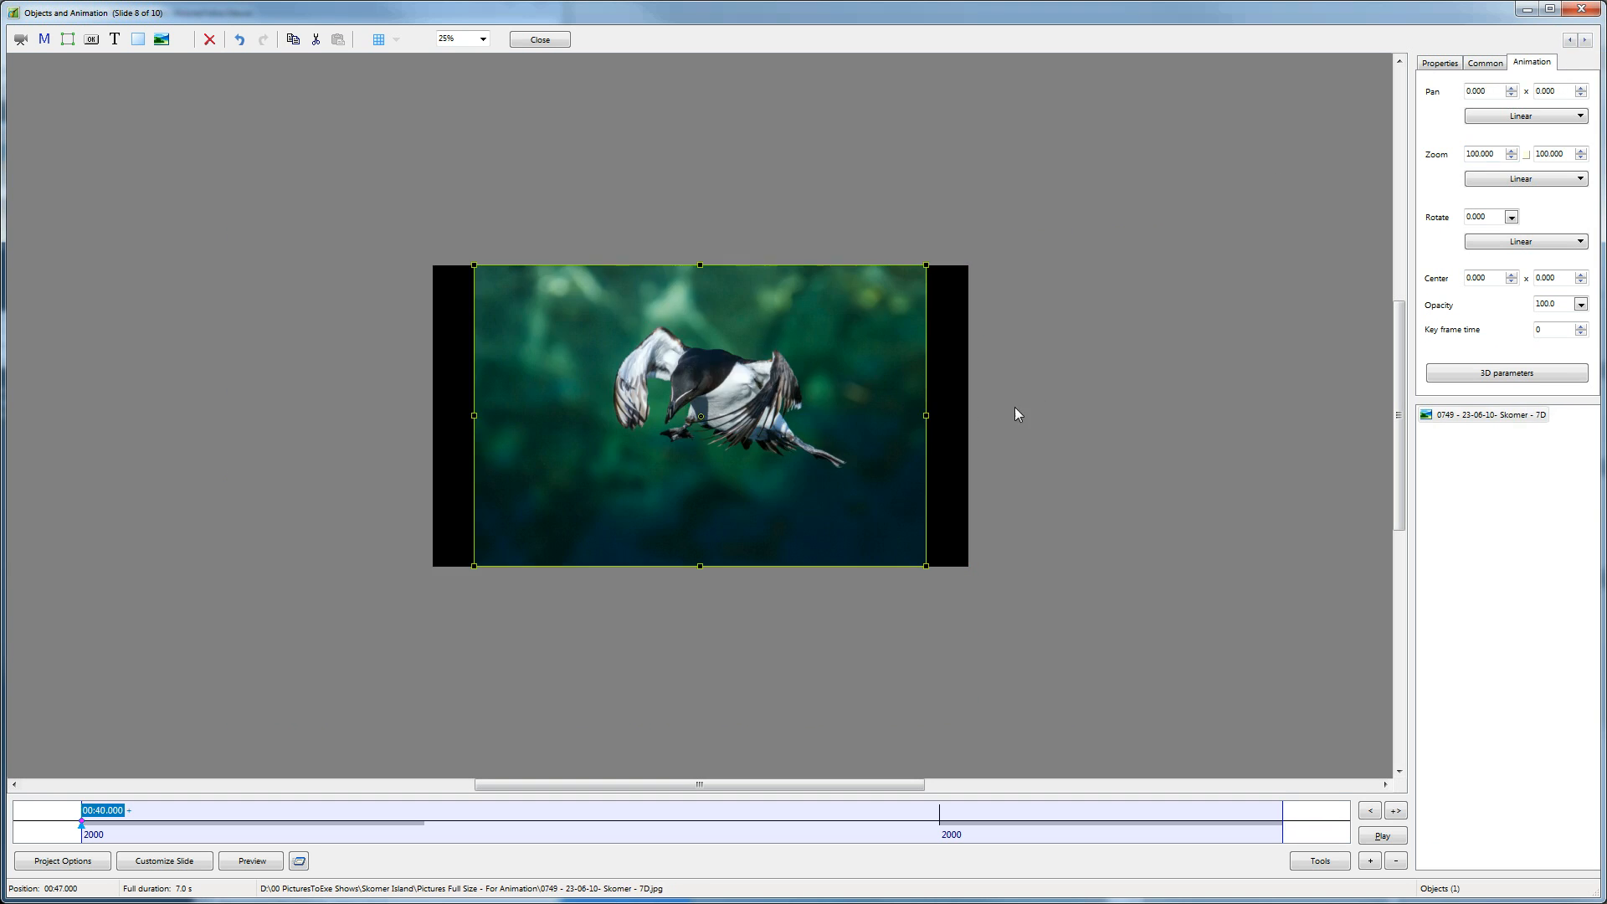
drag(926, 263, 976, 251)
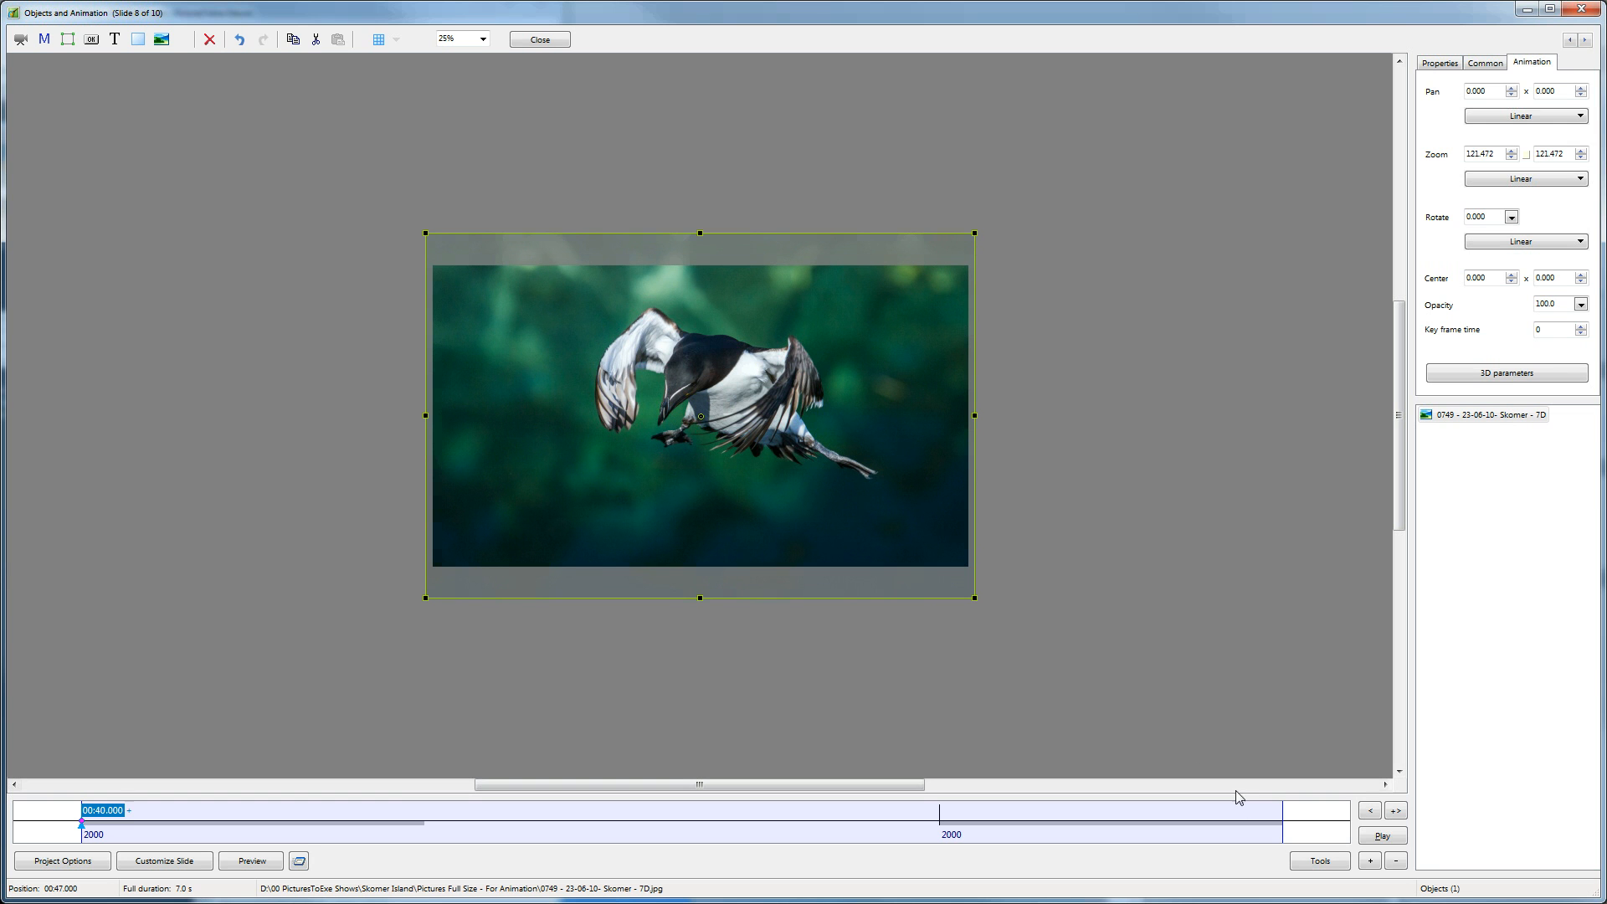
click(1274, 823)
right_click(1274, 822)
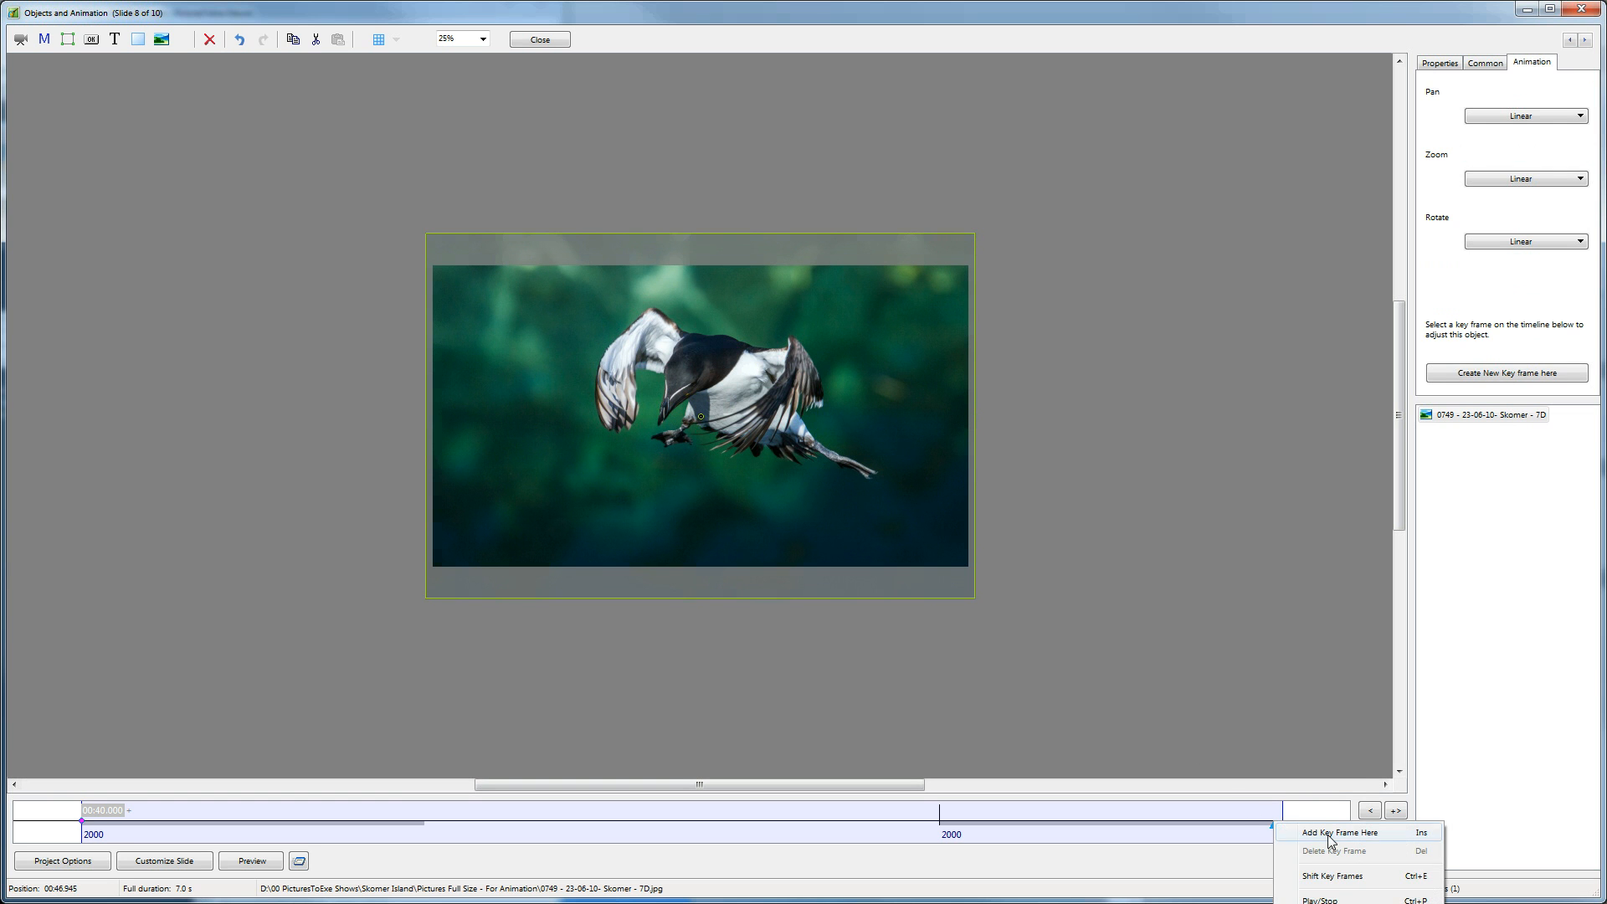
click(1322, 830)
Step: At slide 8's end key frame, enlarge the bird to about 187%, rotated -30° and panned to about -13.4 × 25
drag(976, 599, 1205, 451)
drag(801, 502, 787, 564)
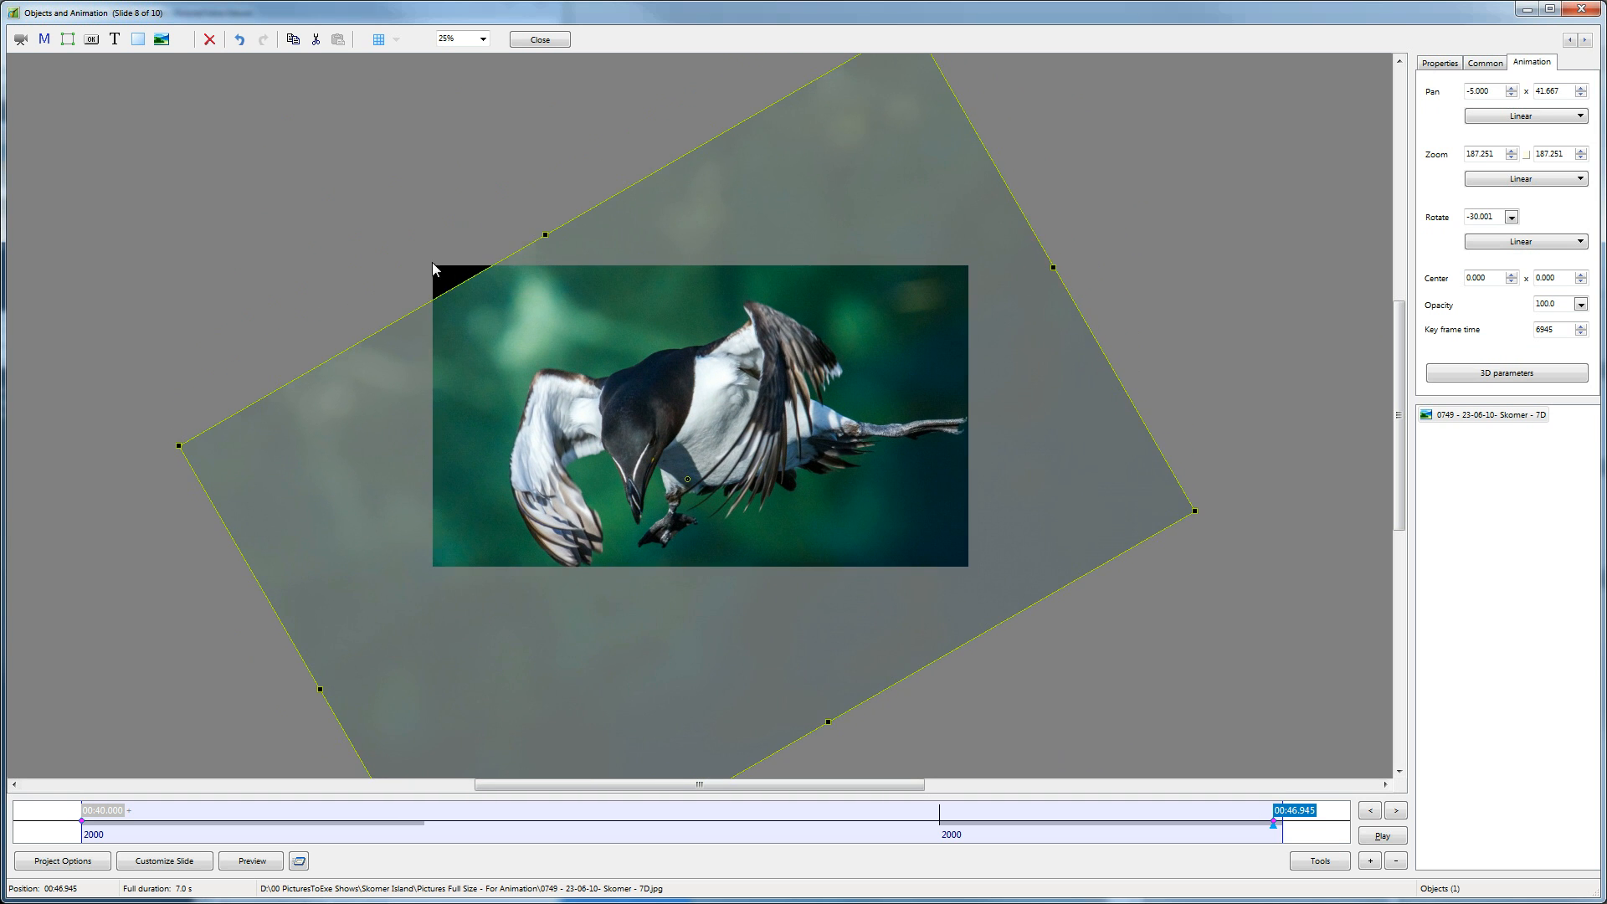
drag(549, 362, 527, 338)
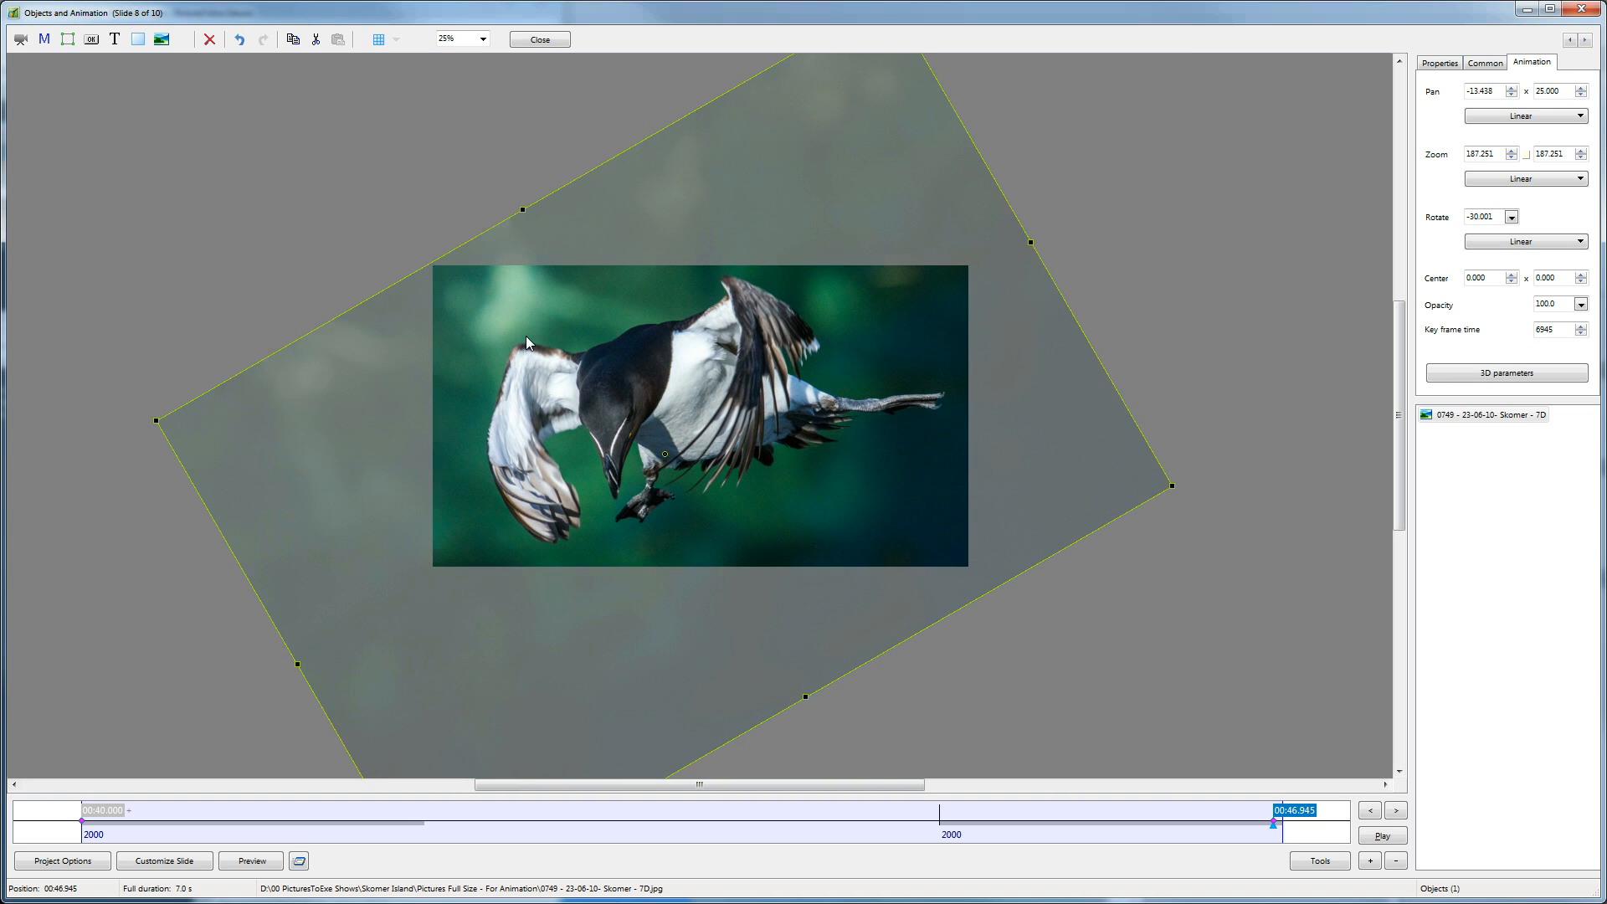
Step: On slide 9, enlarge the picture to about 120% and add an end key frame at about 192% zoom, 9.2° rotation and 21.9 × -25 pan
click(1585, 40)
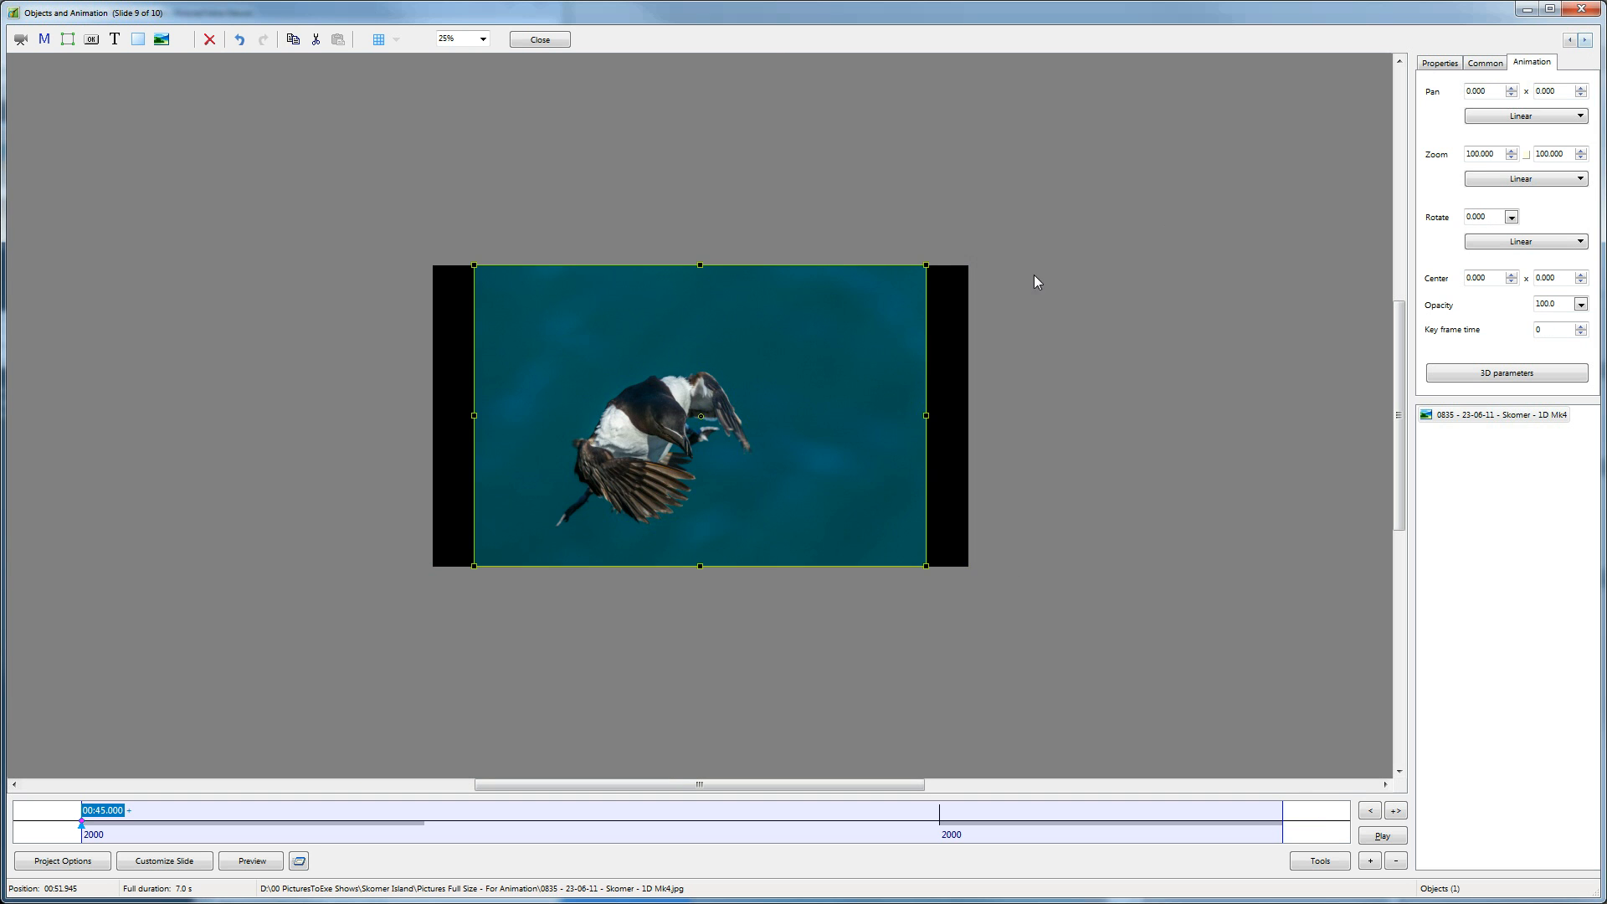
drag(969, 248, 981, 244)
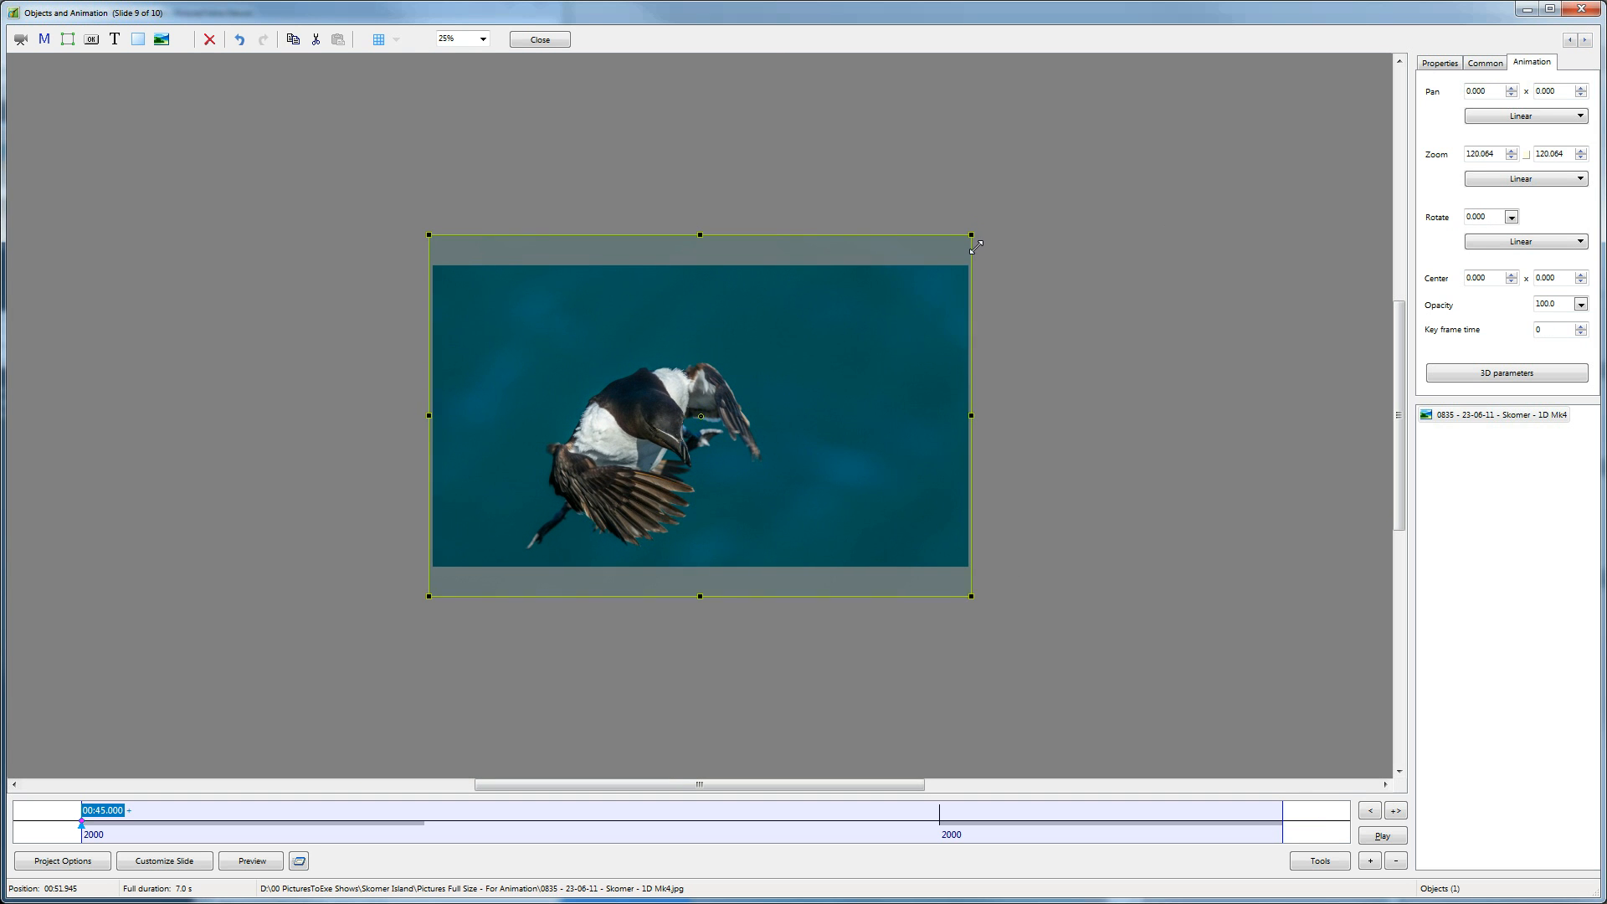
right_click(1271, 829)
click(1335, 834)
drag(978, 599, 1111, 766)
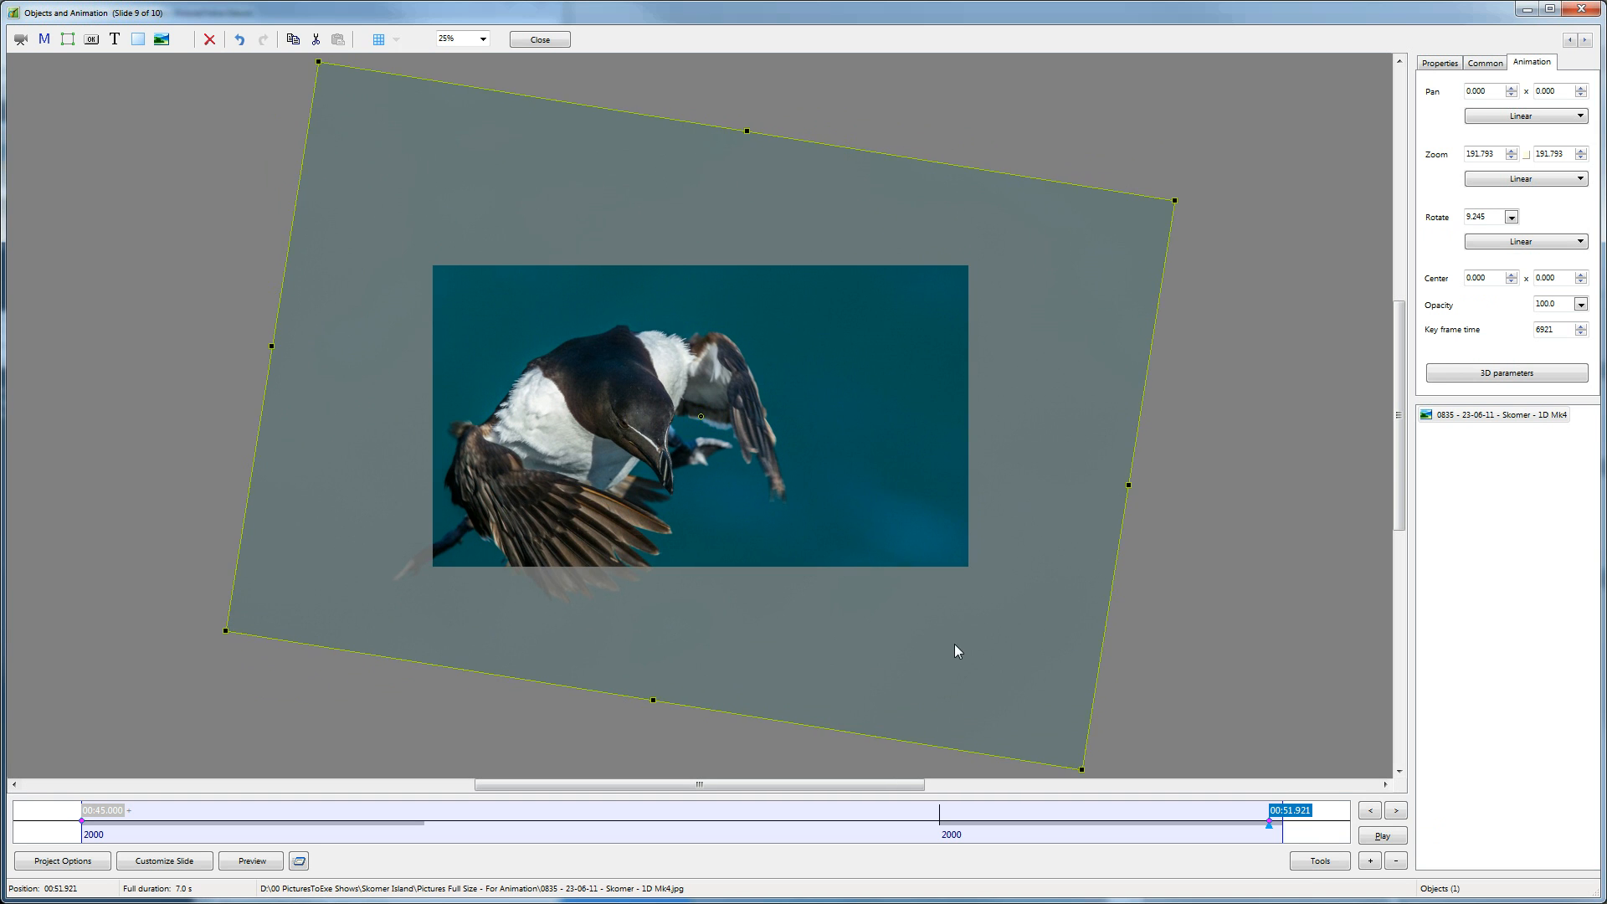
drag(987, 633, 1021, 600)
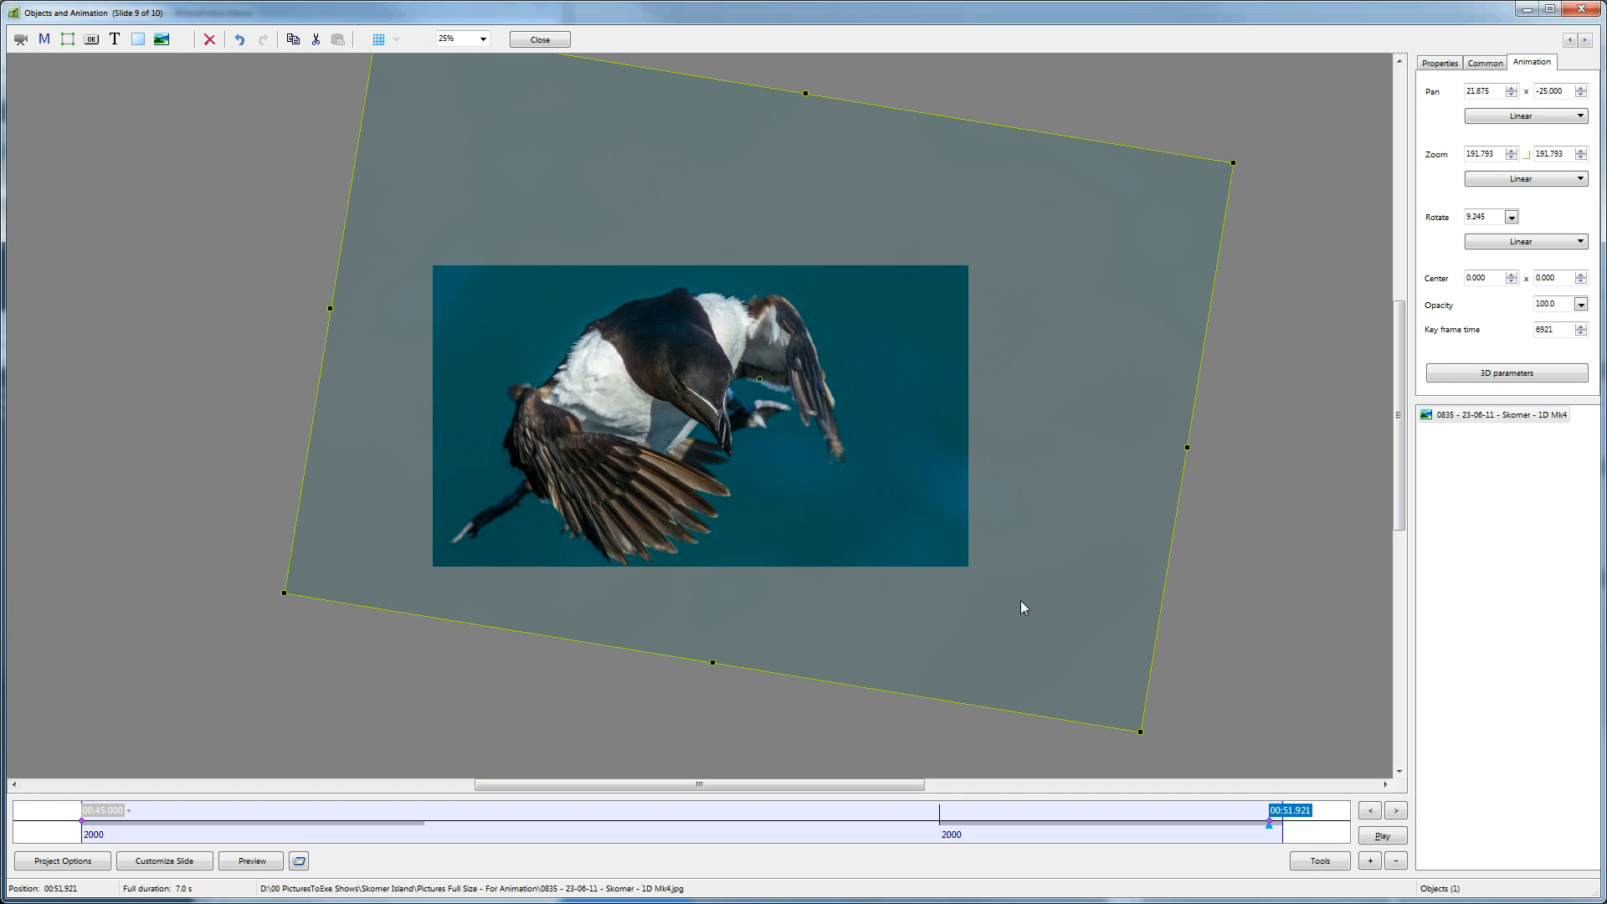
Step: Go to slide 10, enlarge its boat picture to fill the frame, and add an end key frame at about 275% zoom
click(1586, 41)
drag(928, 261, 978, 236)
right_click(1342, 829)
click(1381, 831)
drag(975, 599, 1332, 820)
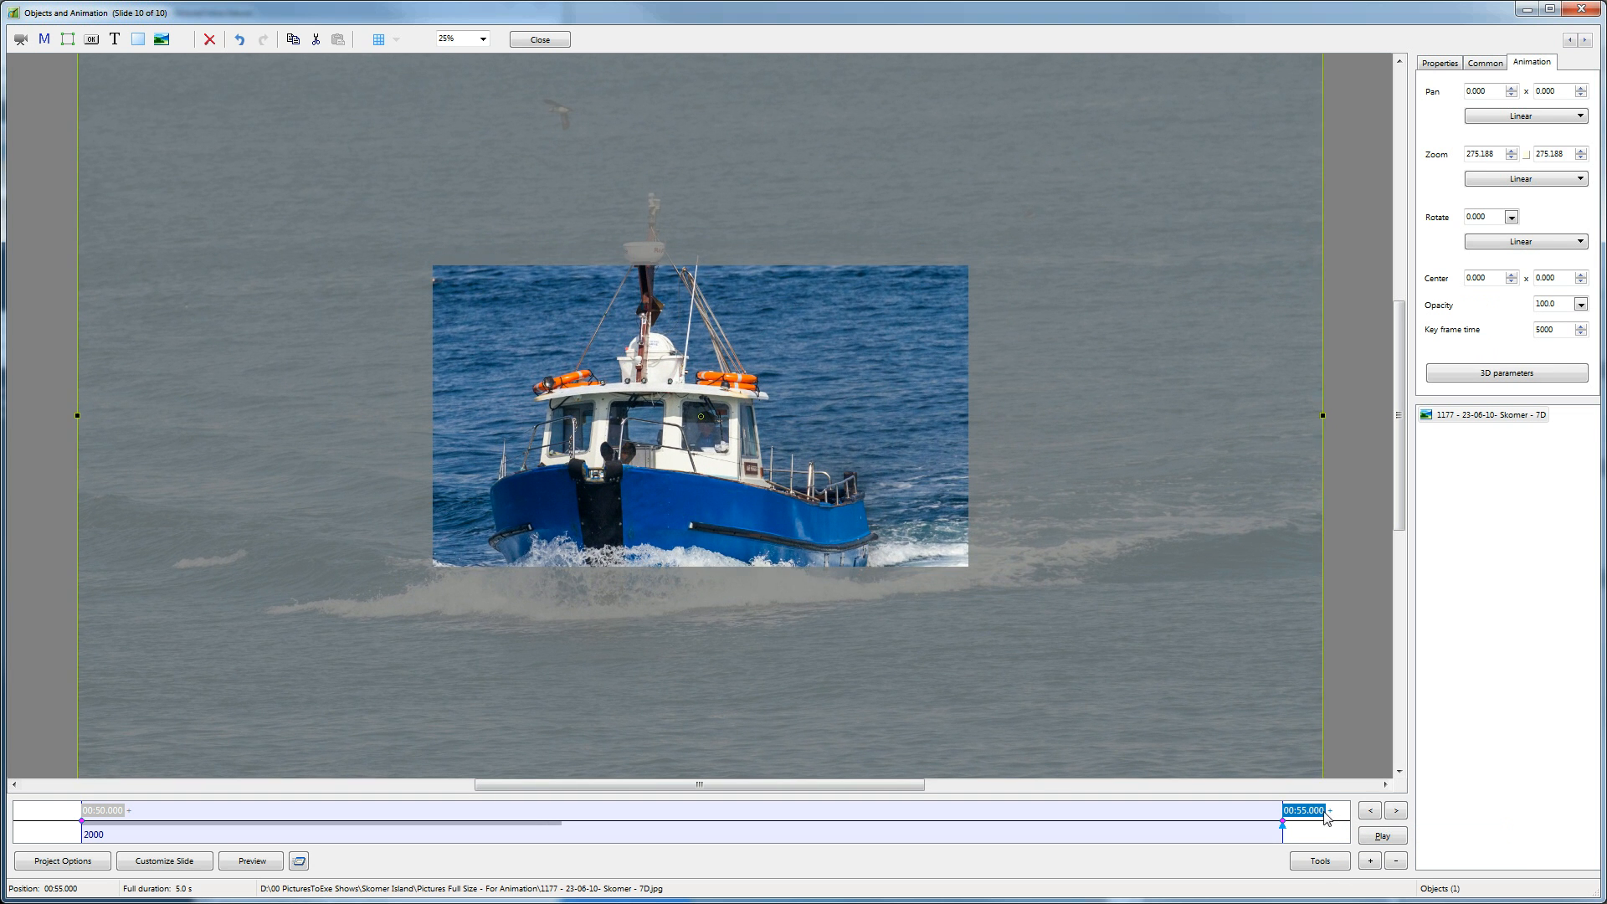
Step: Reduce the editor view to 10% and adjust the boat's end key frame to about 300% zoom and 5.9 × -33.9 pan
mouse_move(1084, 630)
mouse_down()
mouse_move(1088, 601)
mouse_move(1092, 621)
mouse_up()
click(483, 39)
click(457, 138)
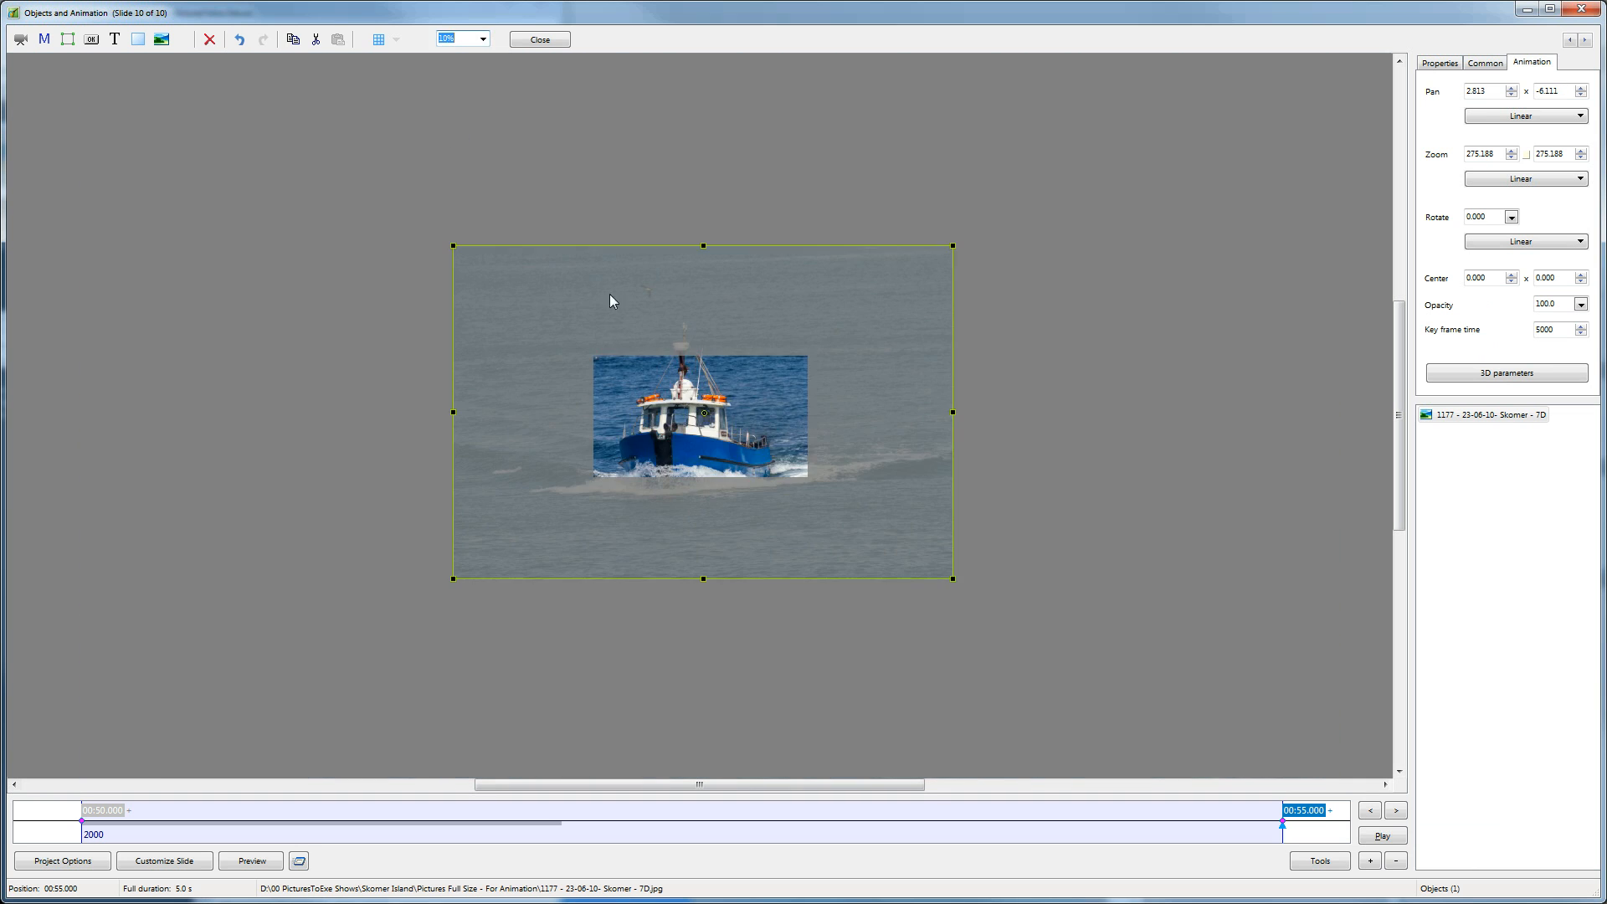
drag(450, 242, 115, 121)
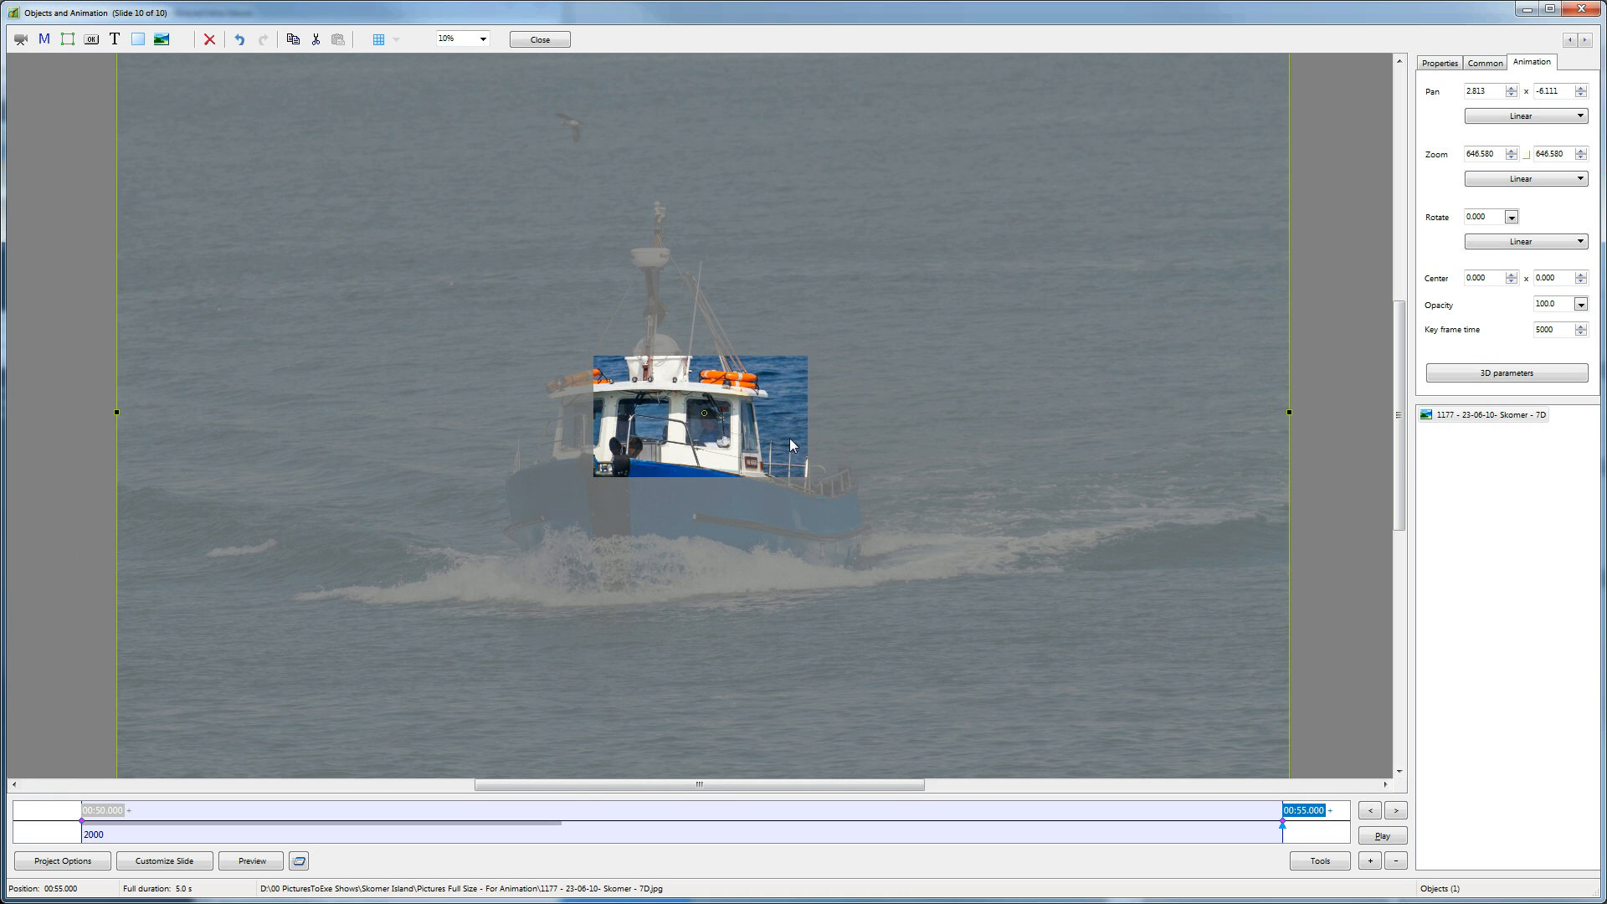
drag(196, 178, 204, 253)
drag(124, 95, 413, 344)
drag(521, 428, 526, 395)
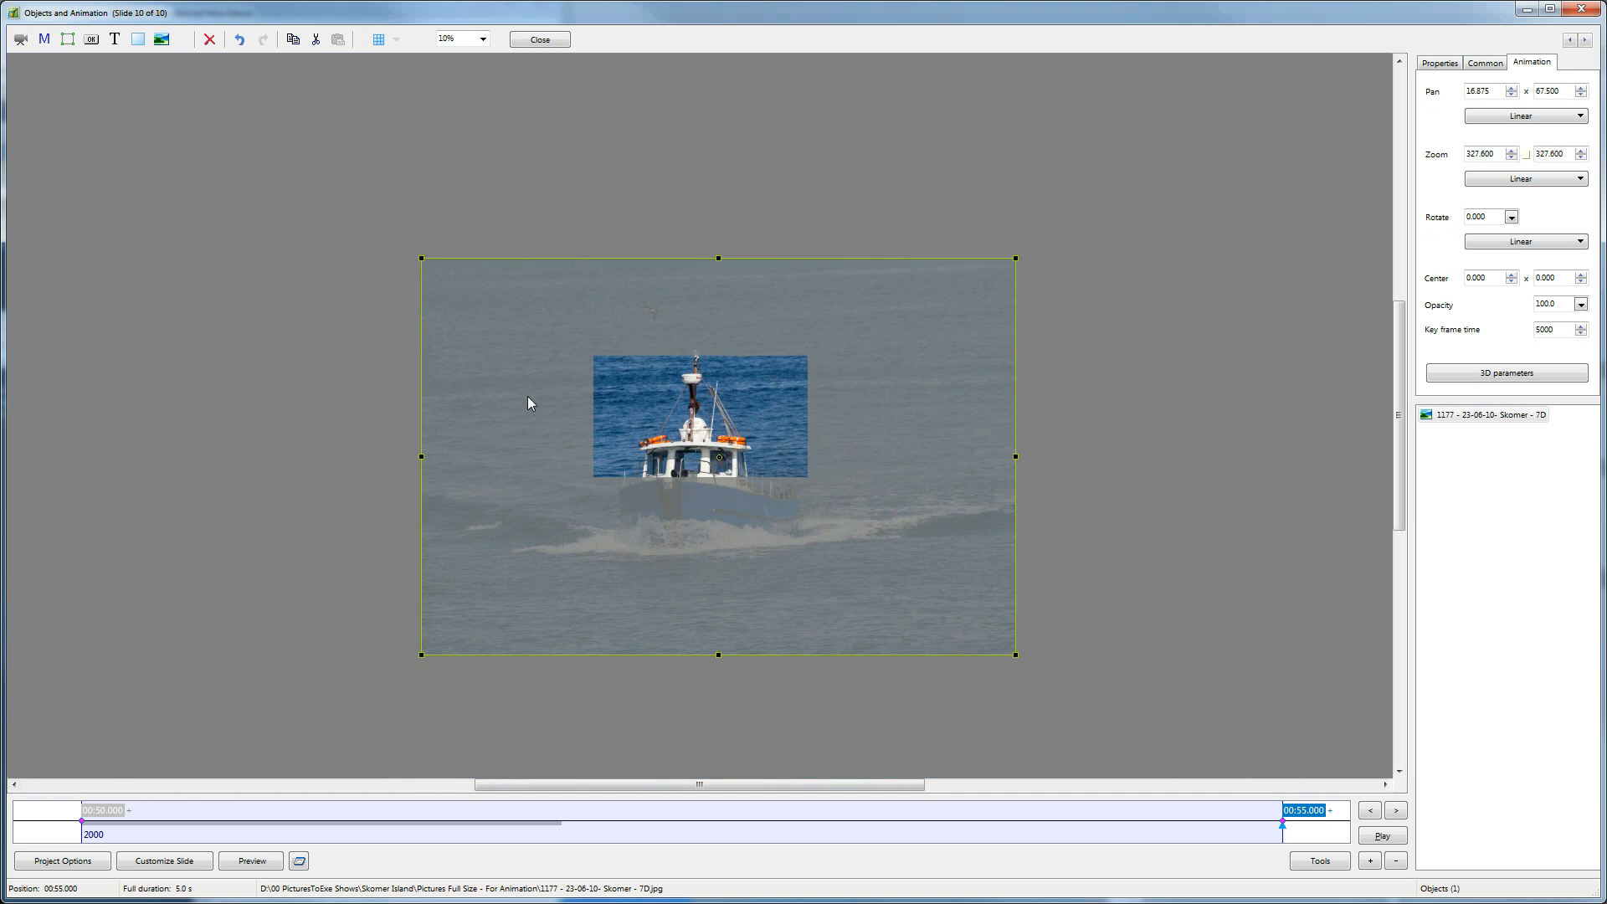
drag(416, 250, 444, 278)
drag(519, 371, 505, 318)
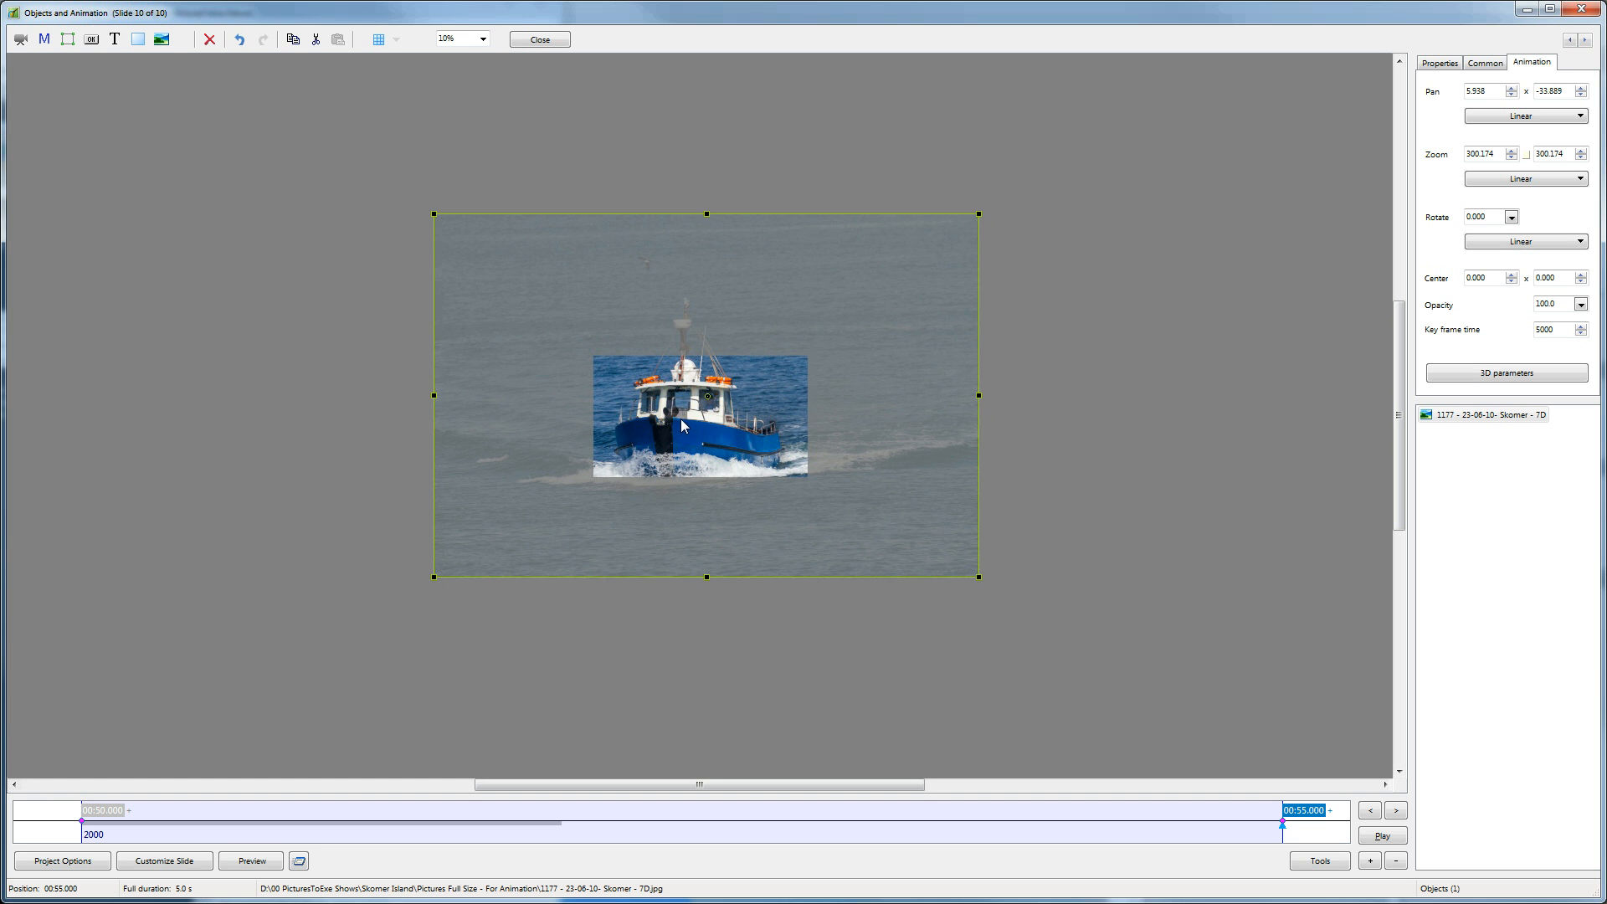
Step: Close the Objects and Animation editor and select slide 4 in the slide list
click(539, 40)
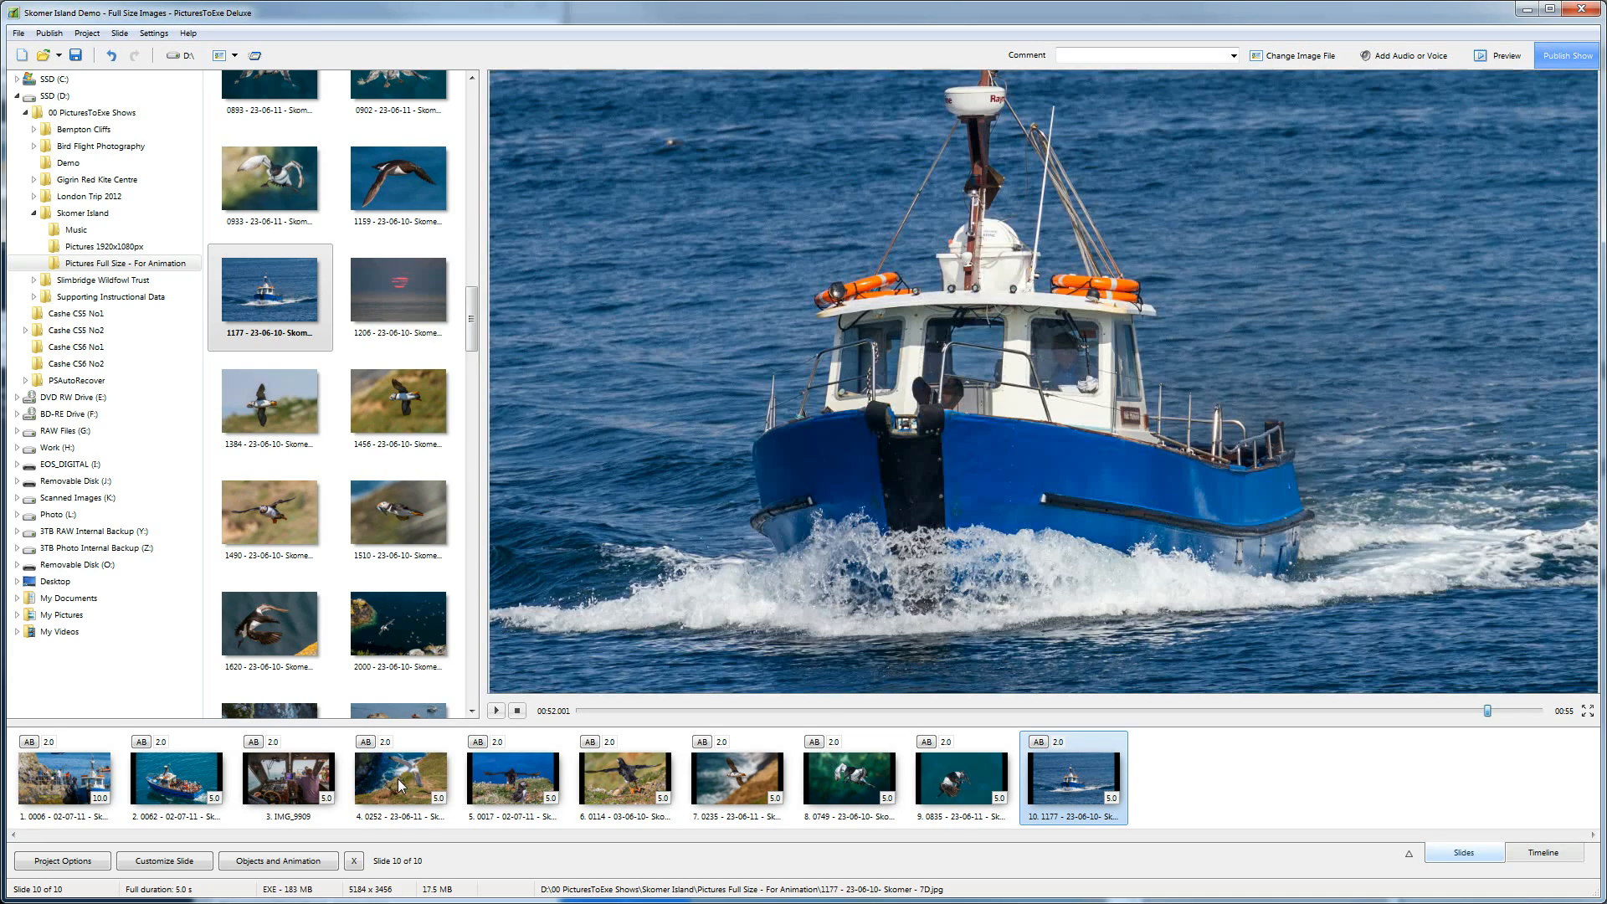
click(398, 776)
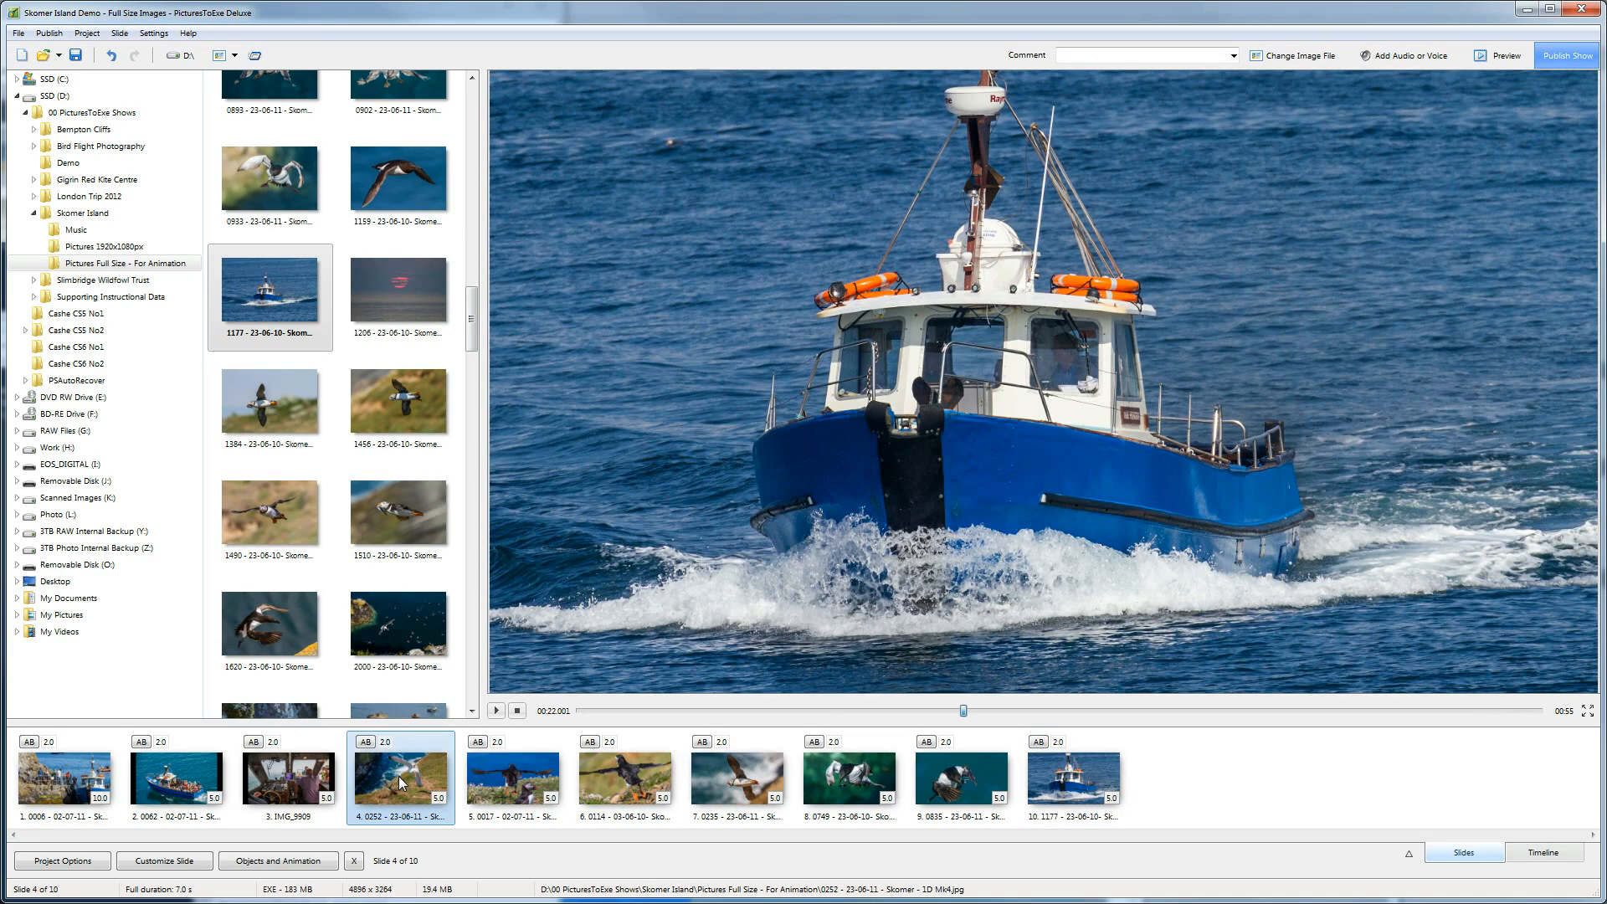